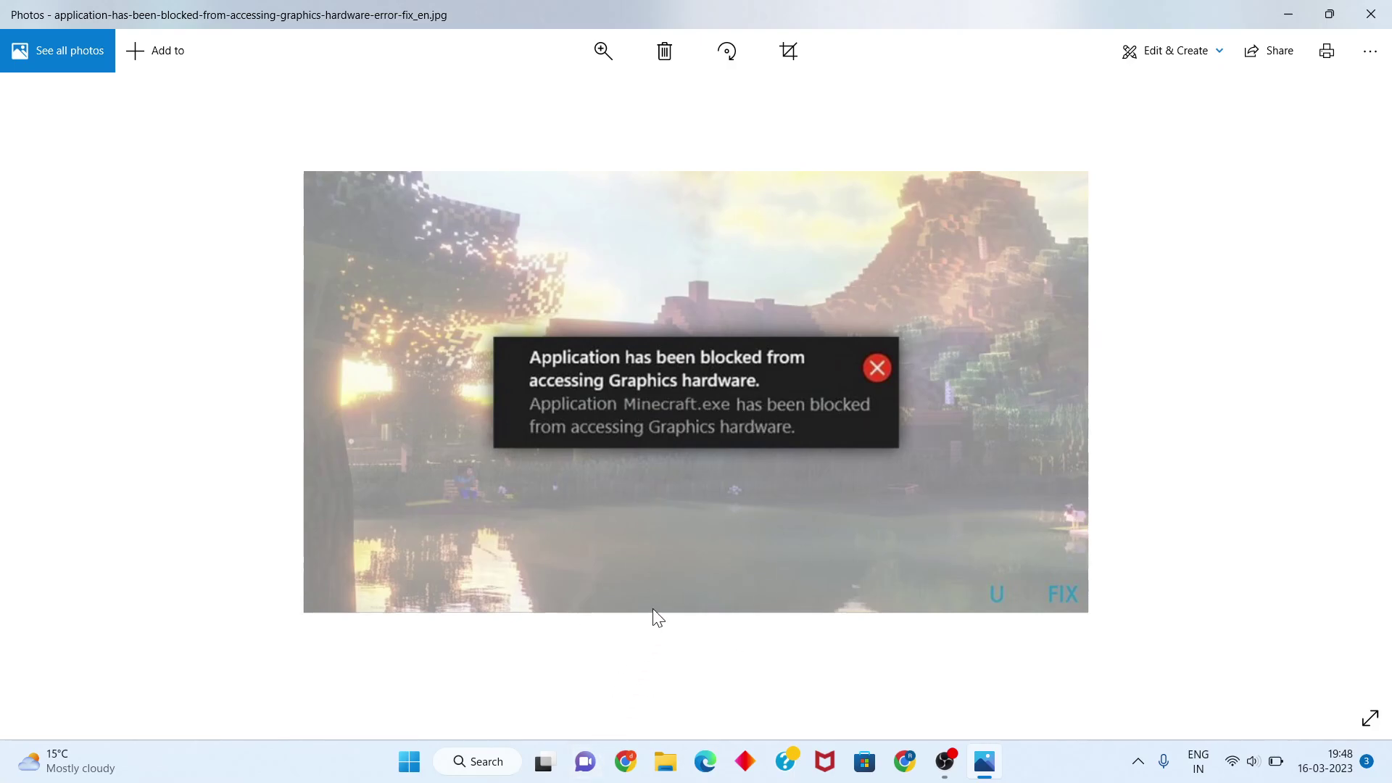
Minimize the Photos window showing the Minecraft graphics-hardware-blocked error image.
click(1289, 17)
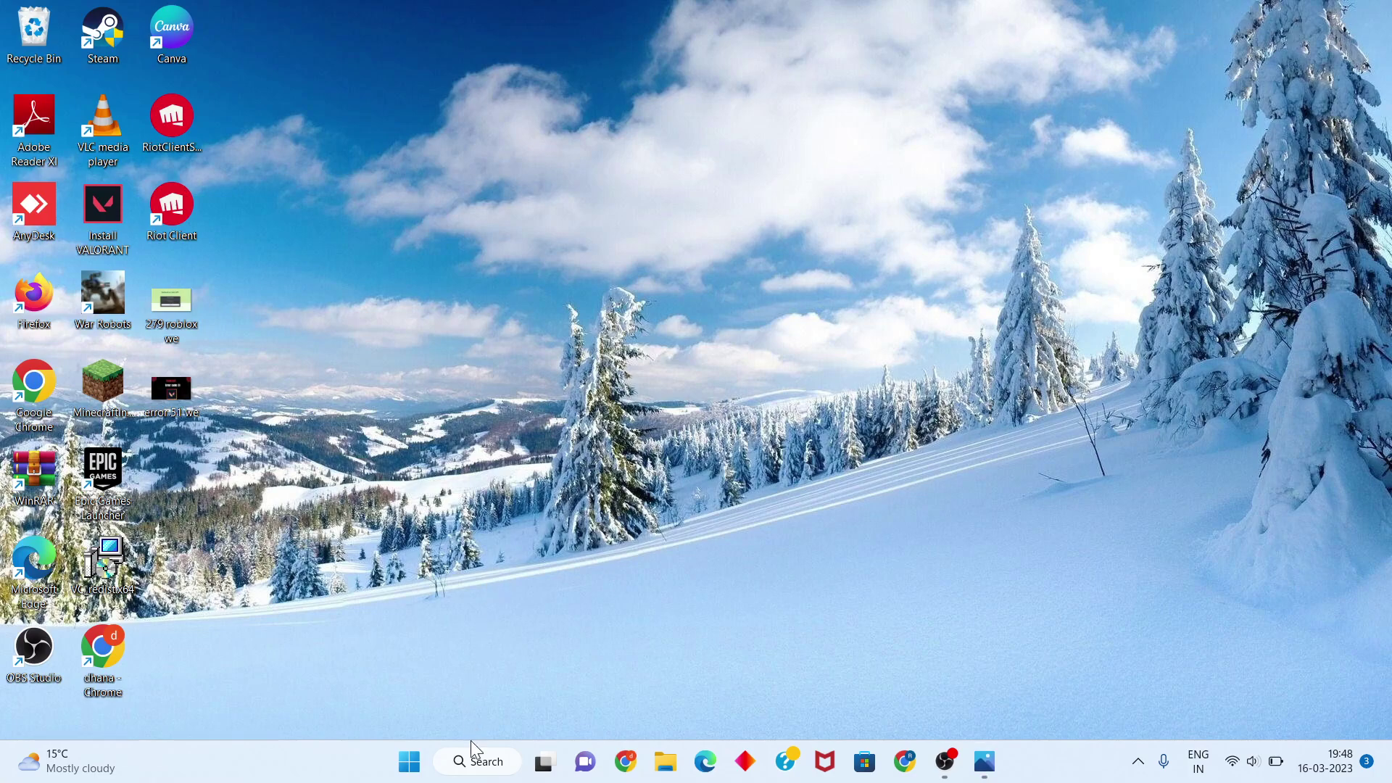
Search Windows for 'dev' and launch Device Manager from the results.
click(475, 763)
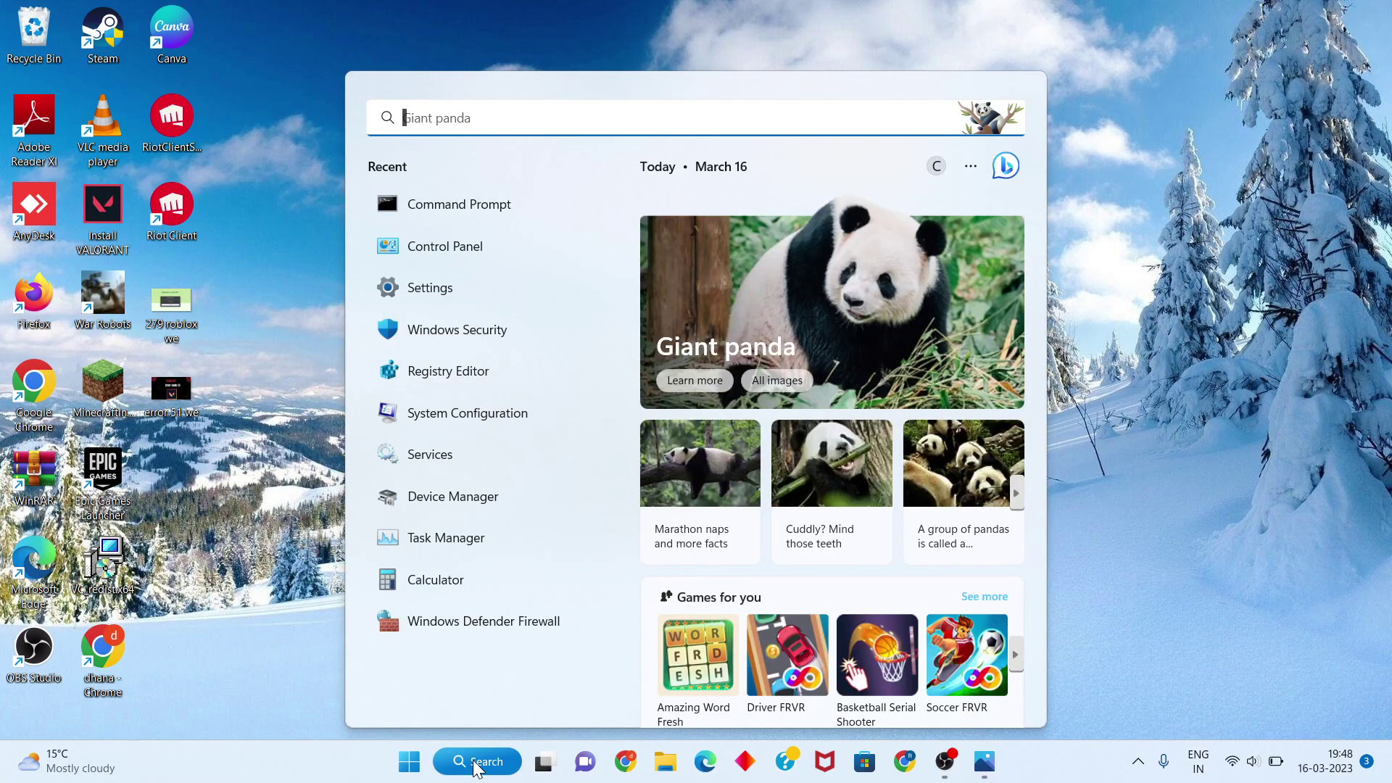
text(dev)
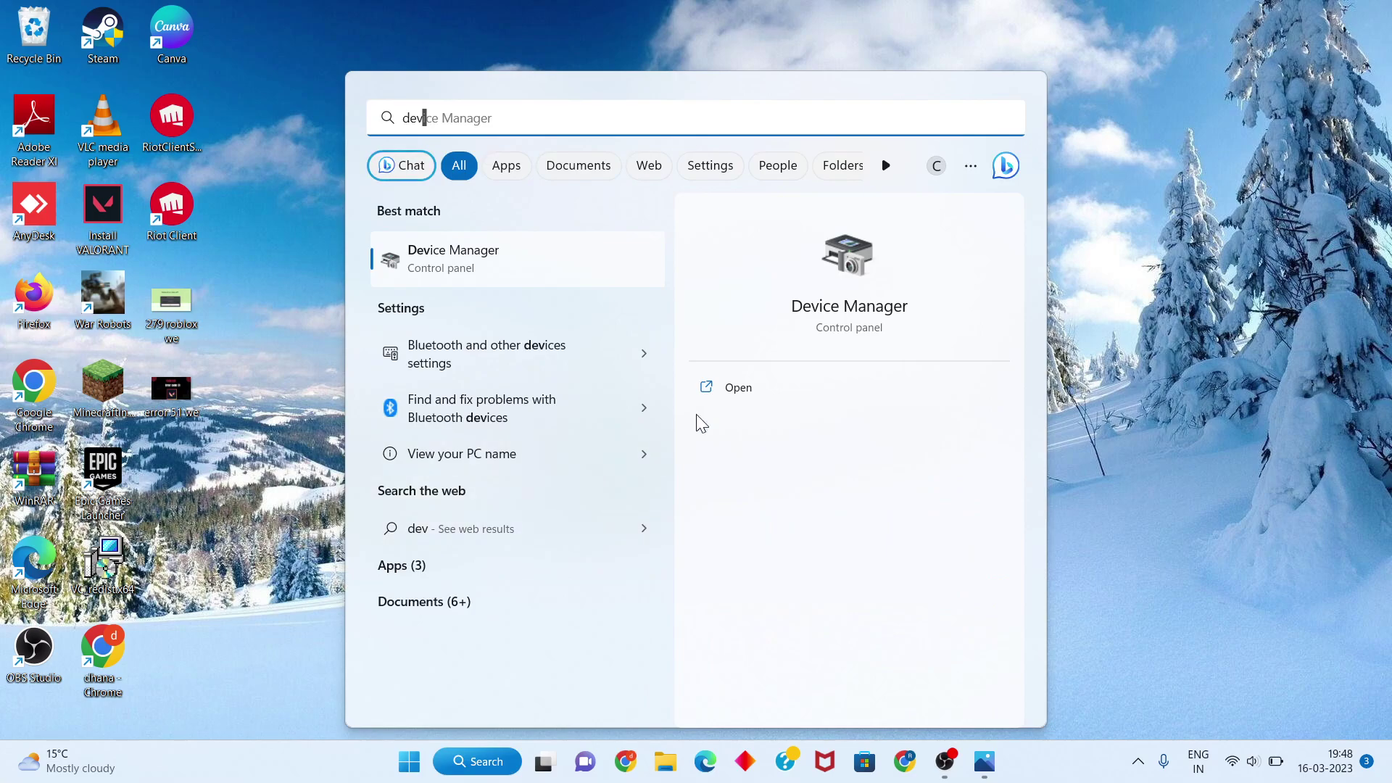
click(754, 387)
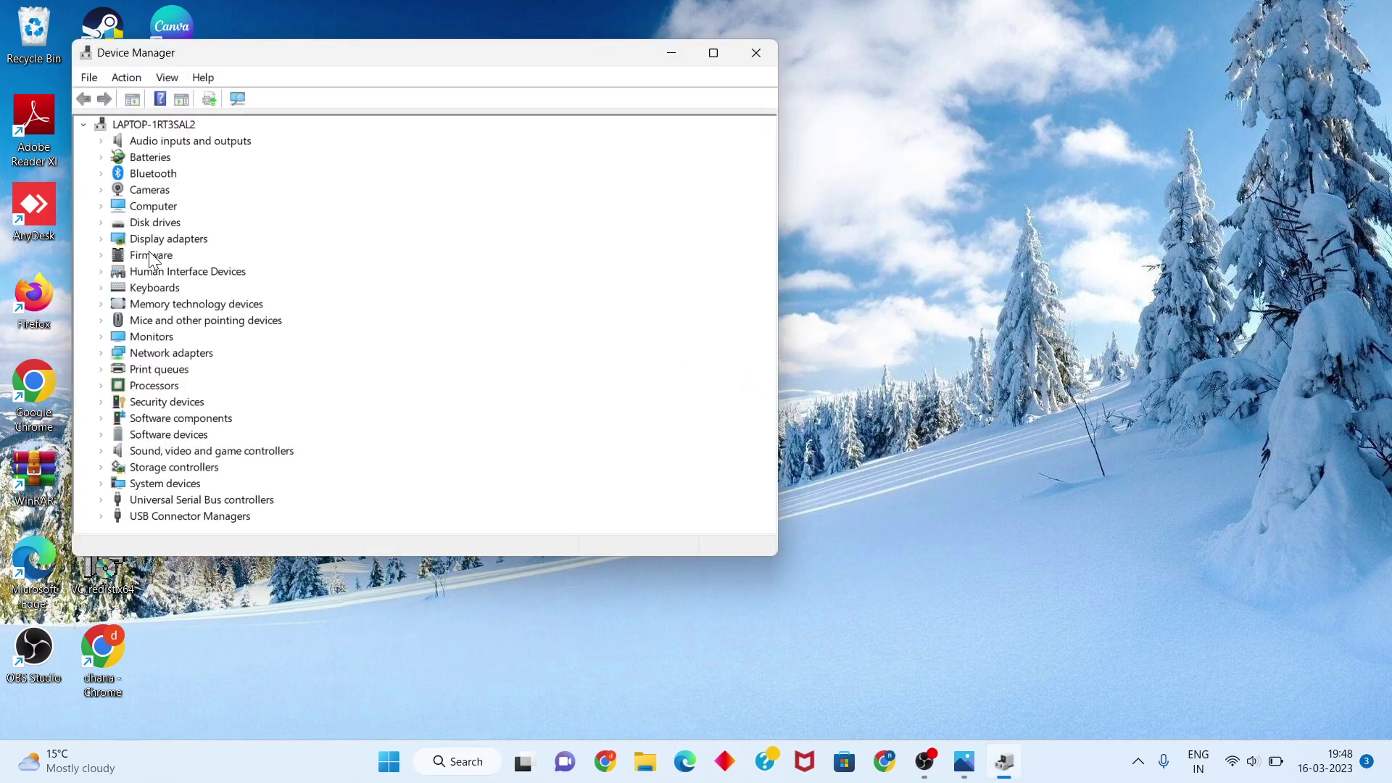
Under Display adapters, open the NVIDIA GeForce RTX 3050 Laptop GPU properties and start Update Driver.
click(101, 239)
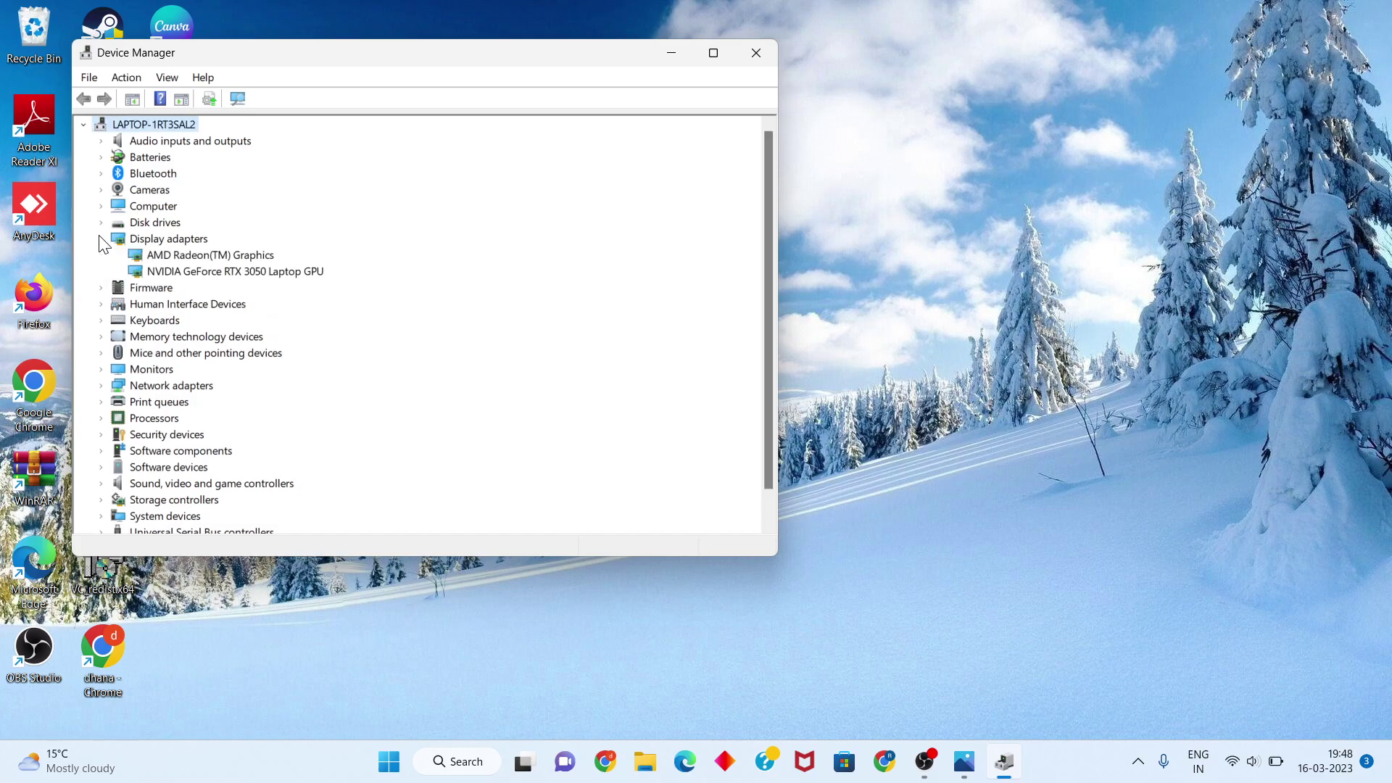
click(233, 257)
click(263, 273)
right_click(262, 274)
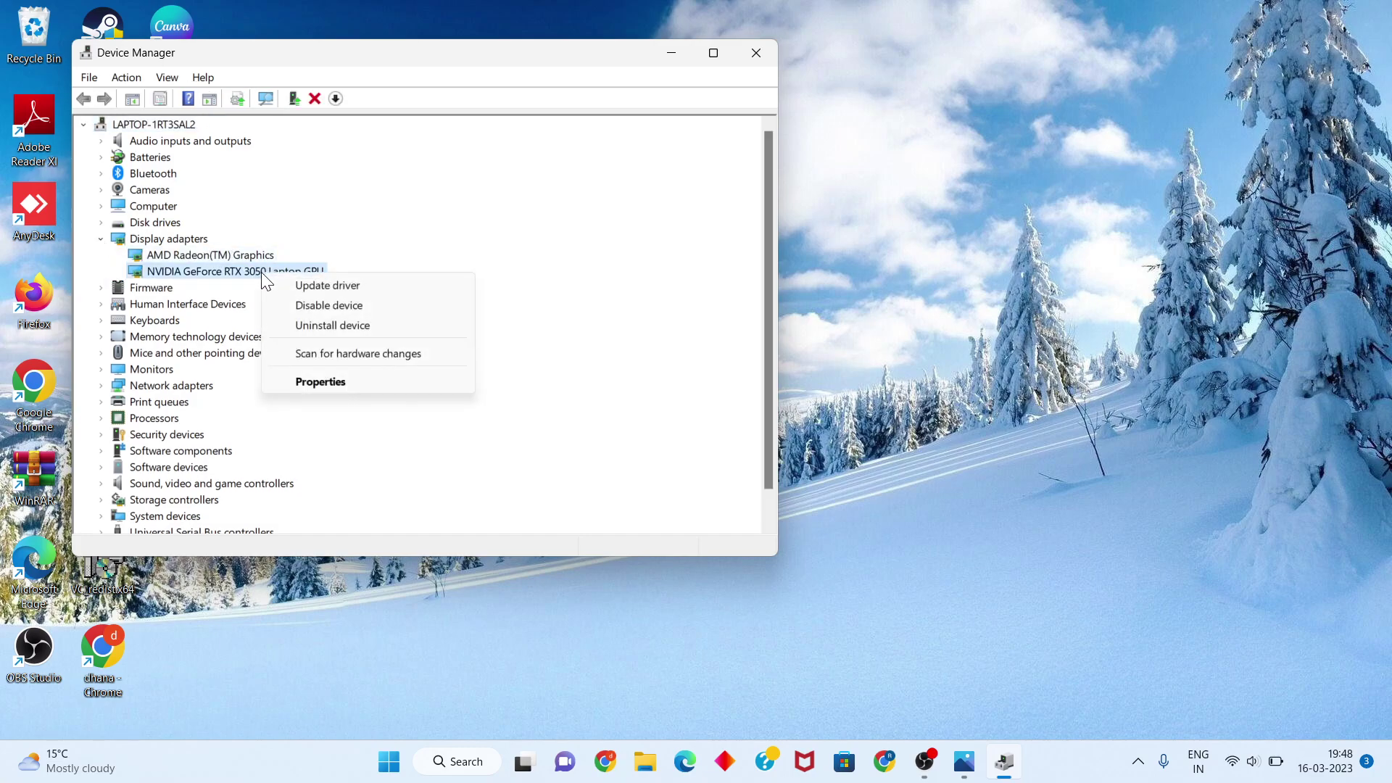
click(319, 381)
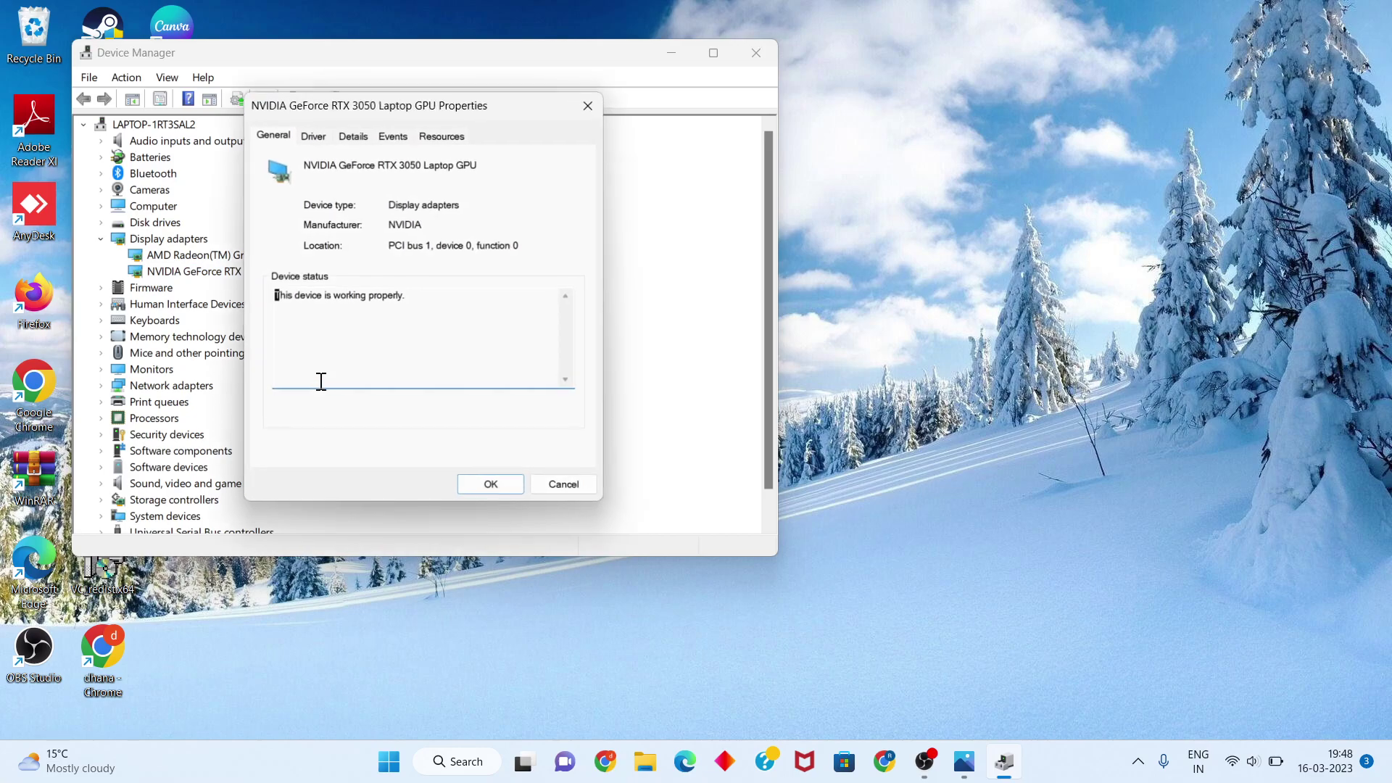
click(314, 136)
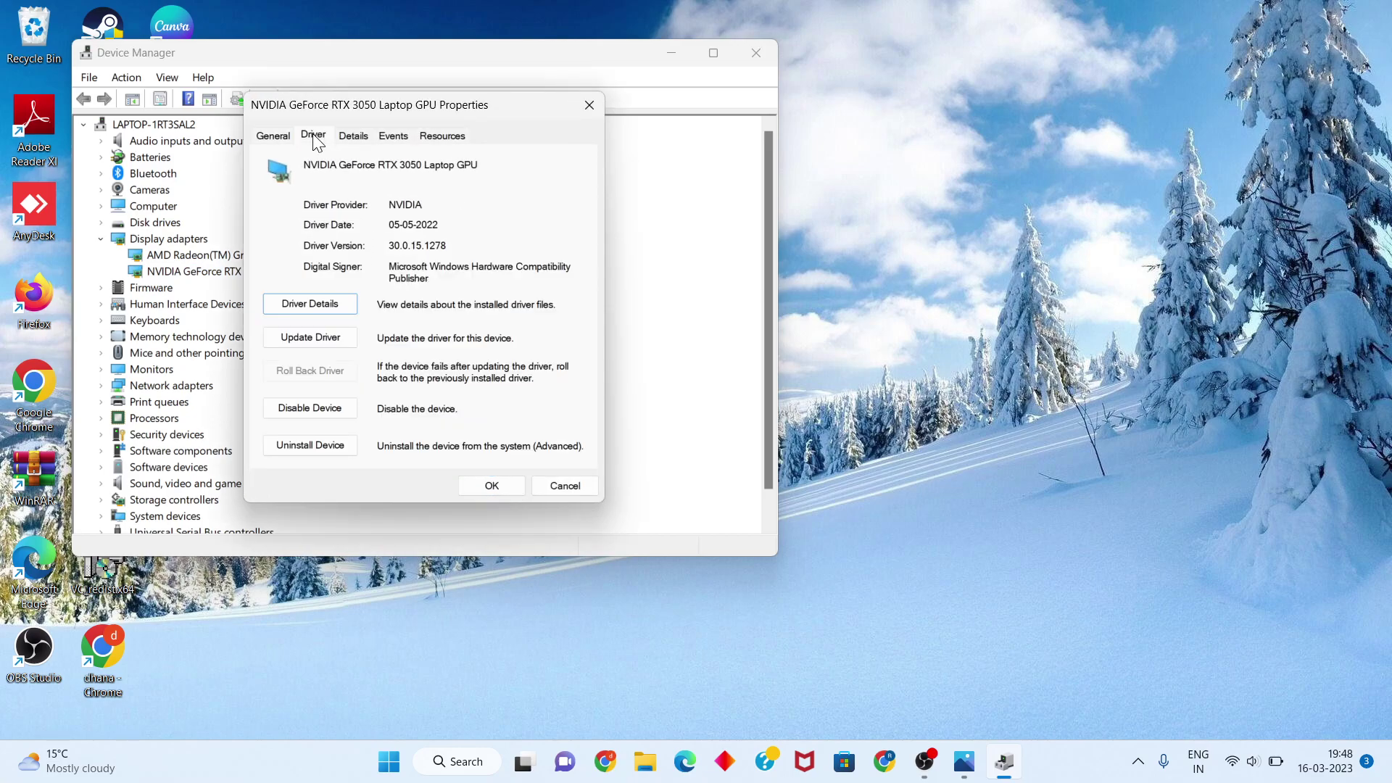
click(303, 341)
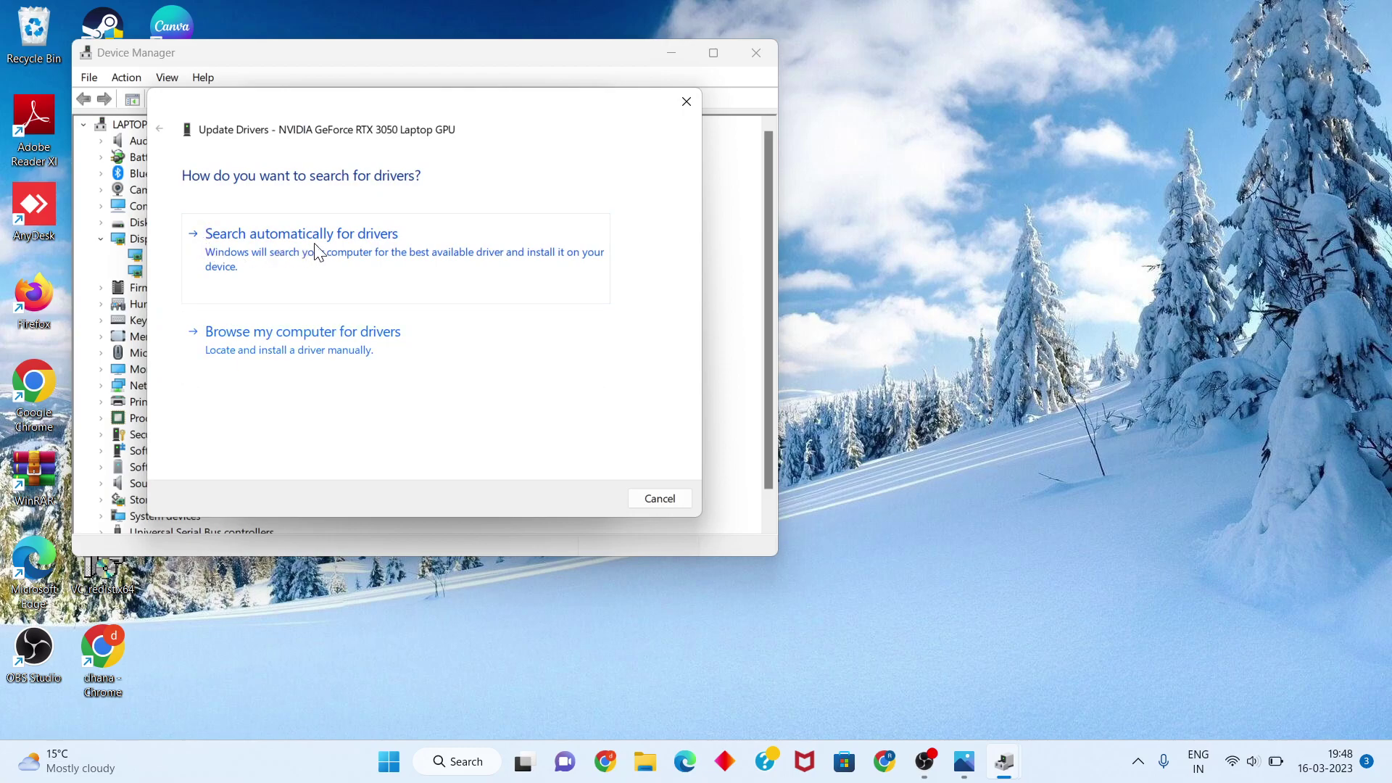
Run the automatic driver search, browse the on-computer driver list, then cancel without installing.
click(355, 275)
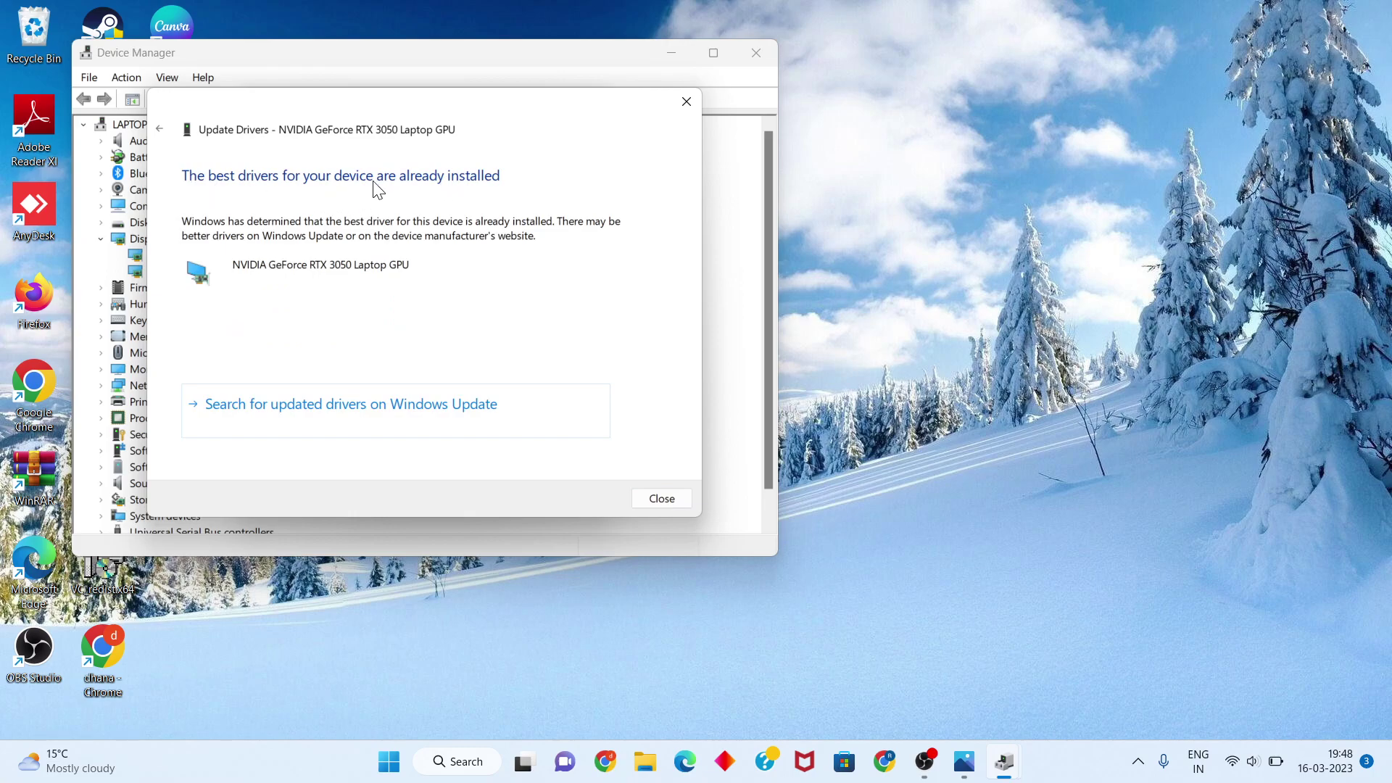
click(164, 128)
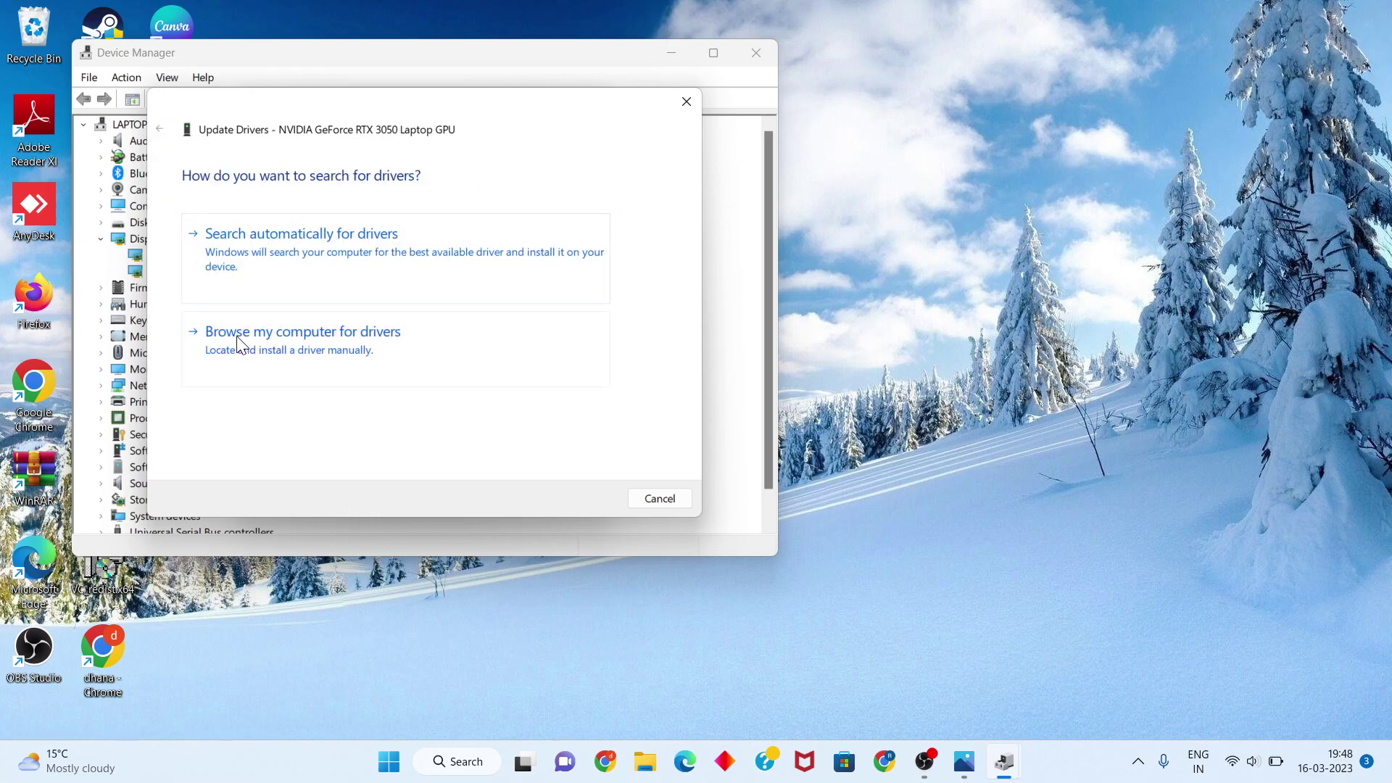
click(383, 351)
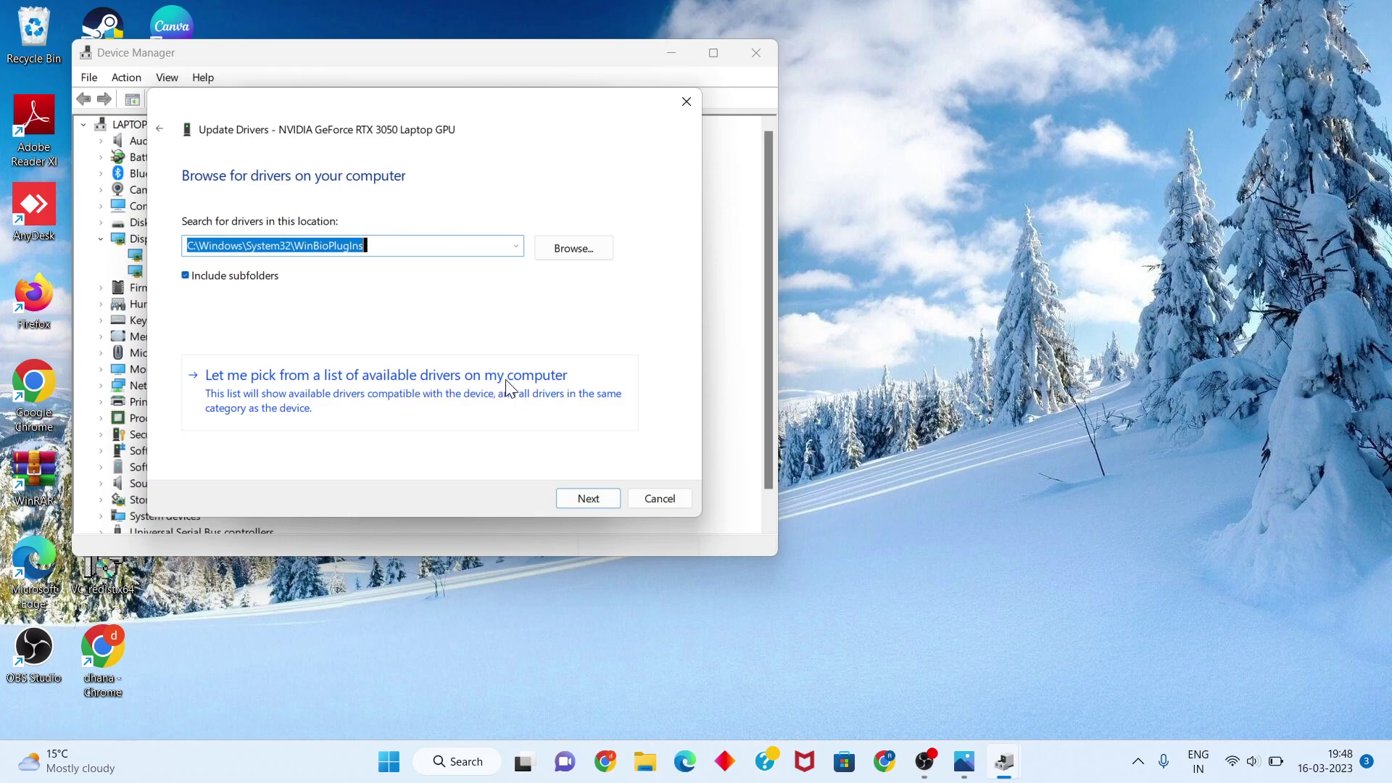
click(527, 395)
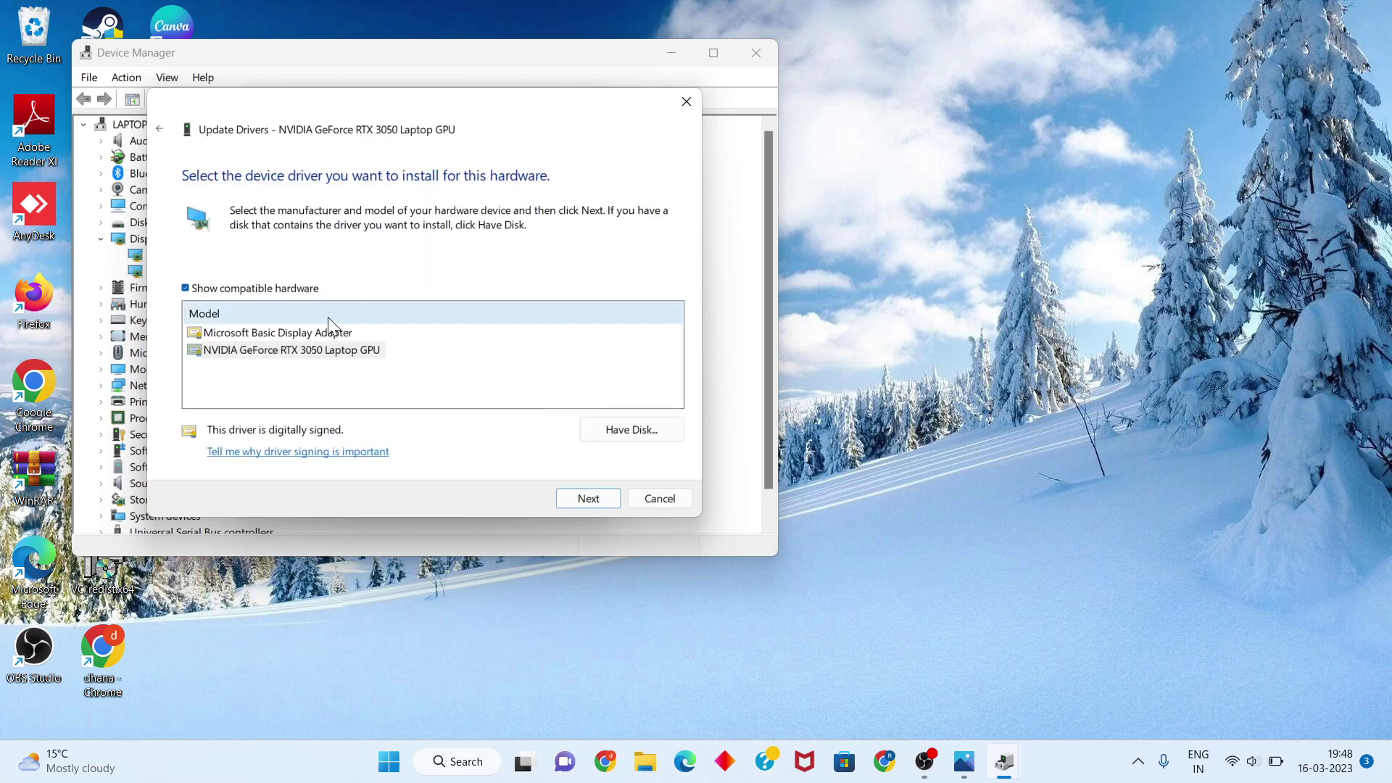
click(315, 332)
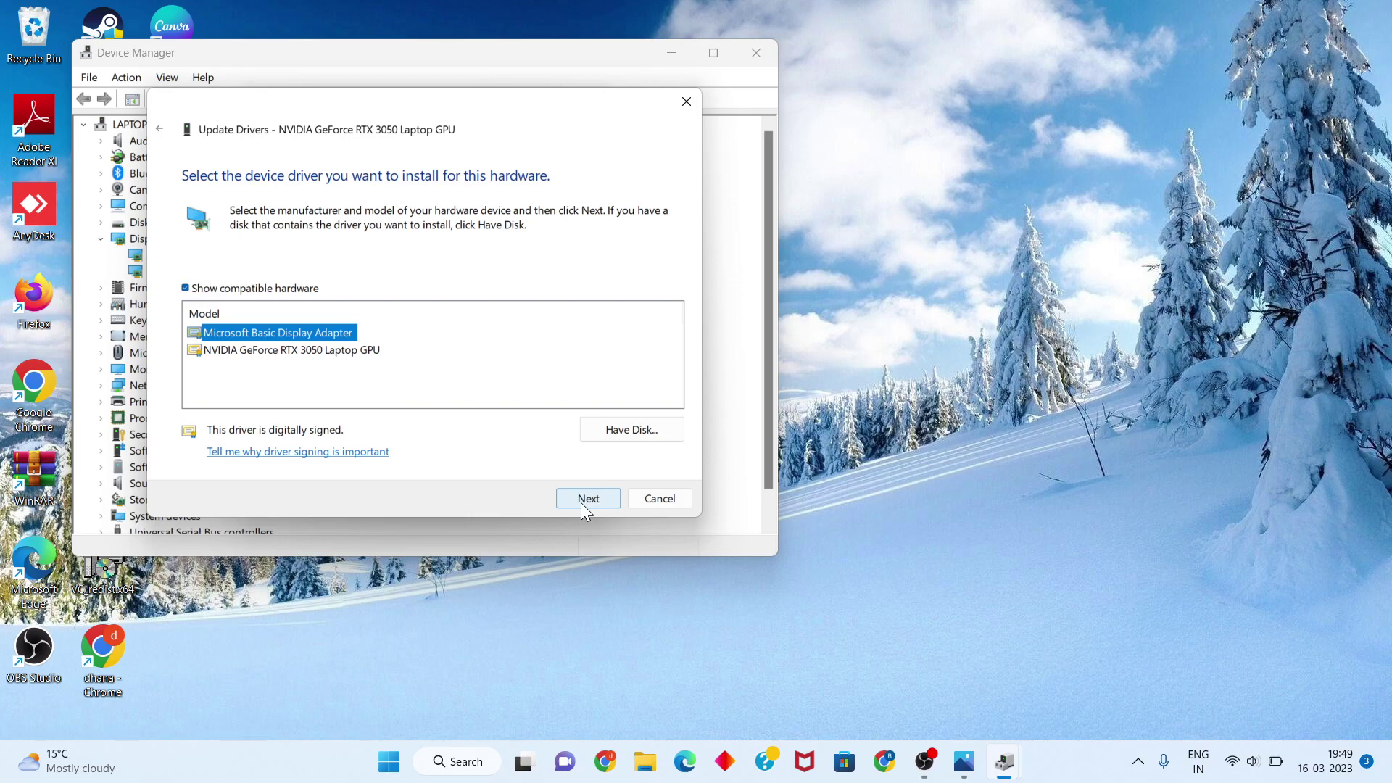
click(658, 499)
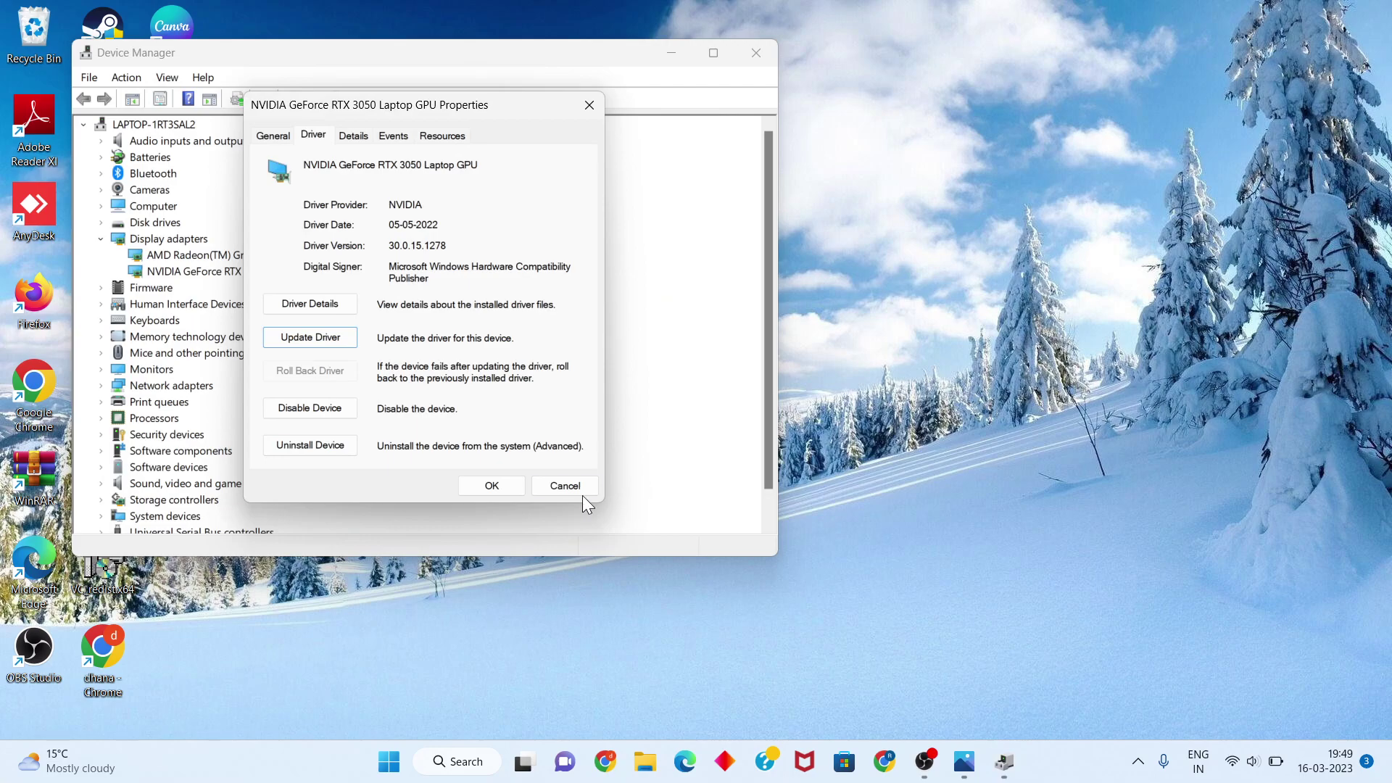
Uninstall the NVIDIA GPU device while keeping its driver, then scan for hardware changes.
click(565, 485)
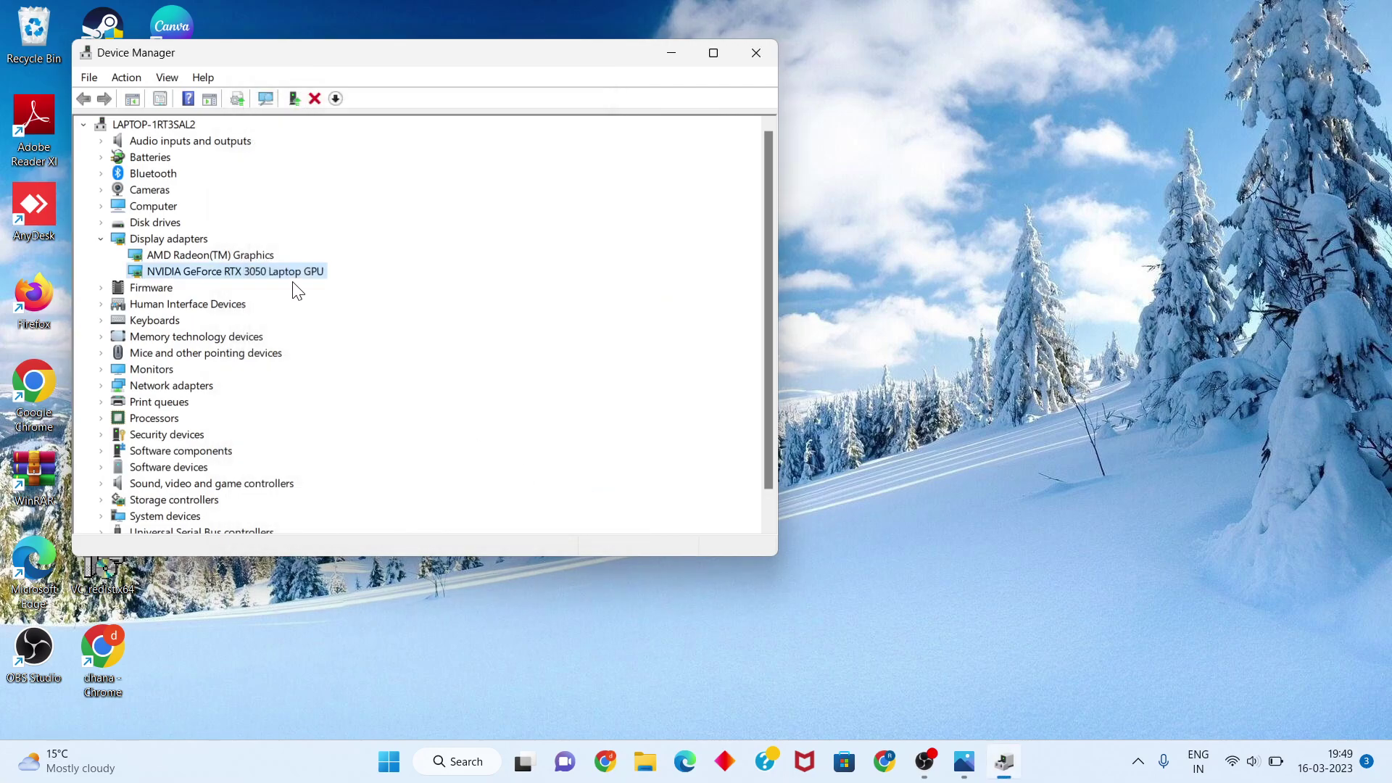
right_click(248, 273)
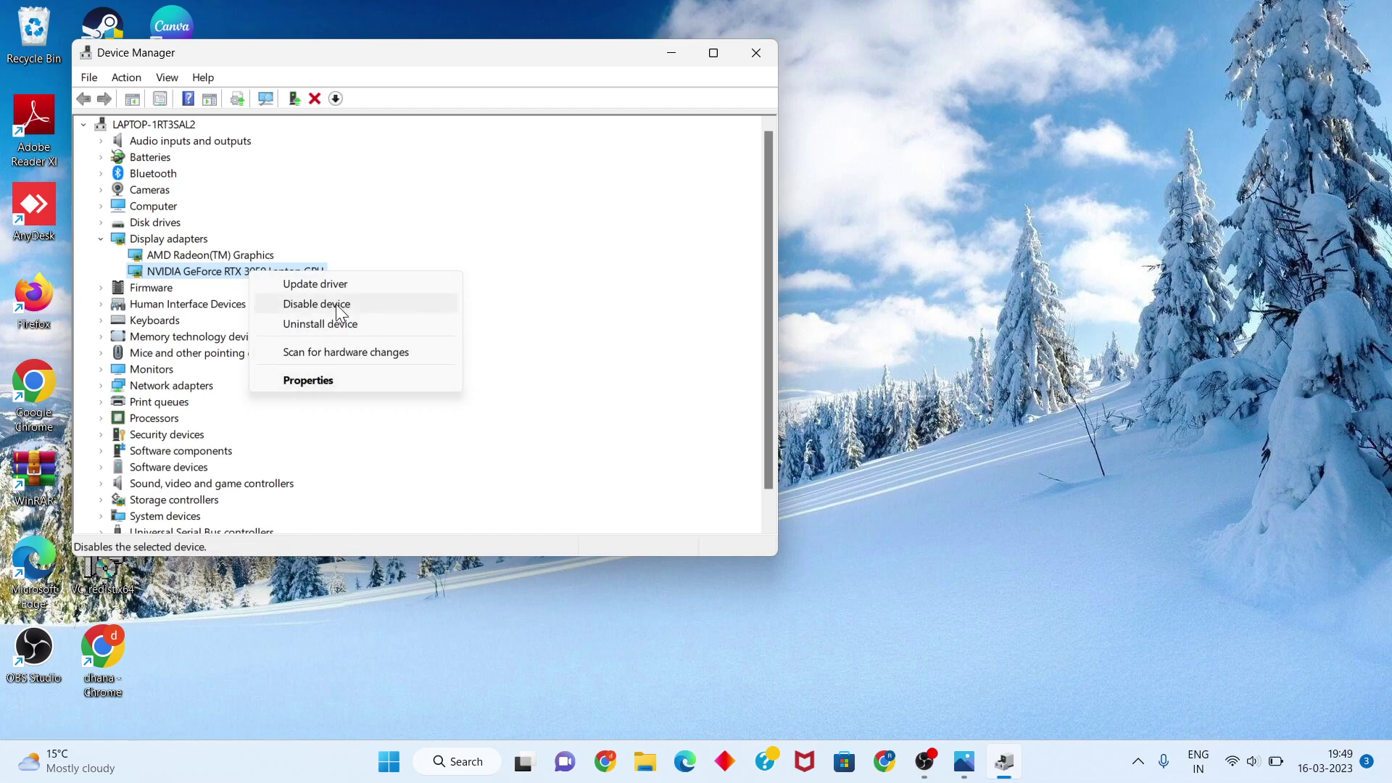
click(319, 323)
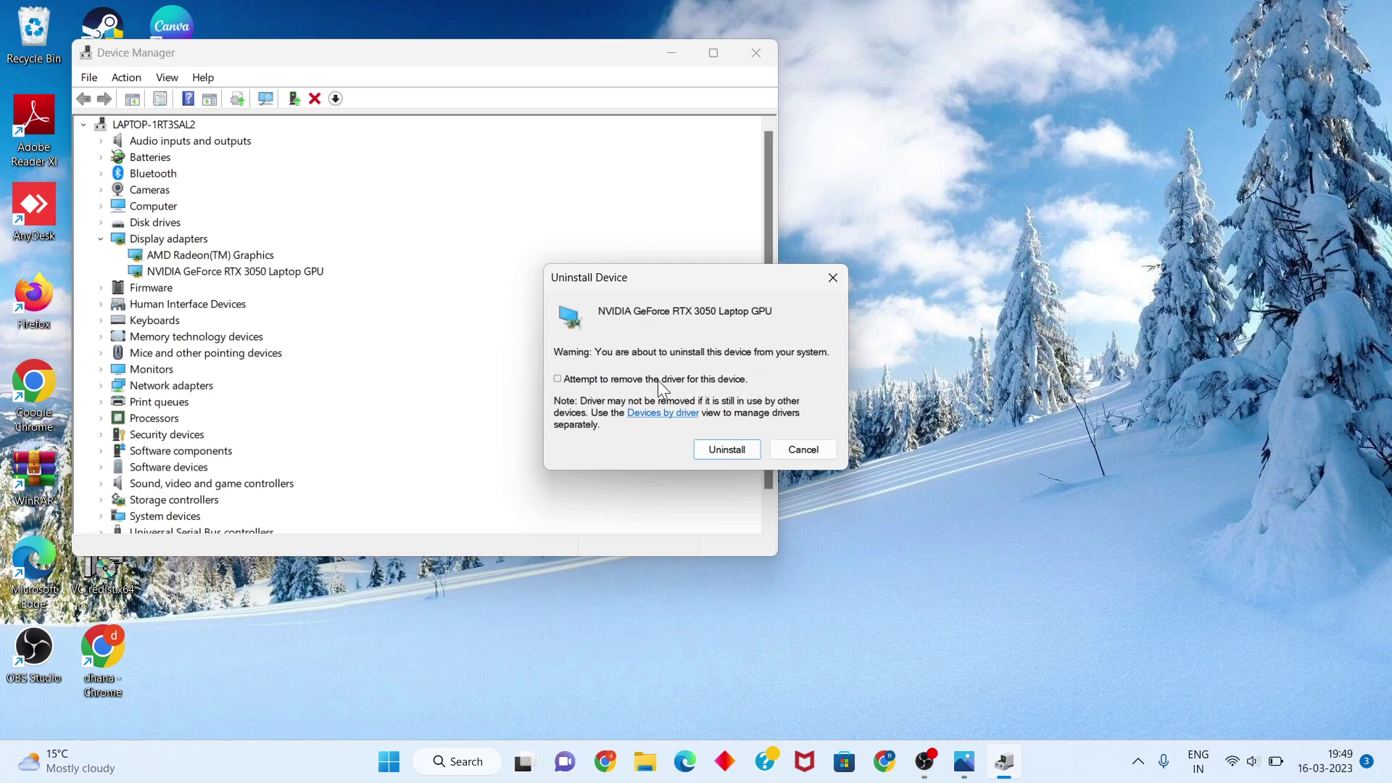
click(564, 383)
click(728, 451)
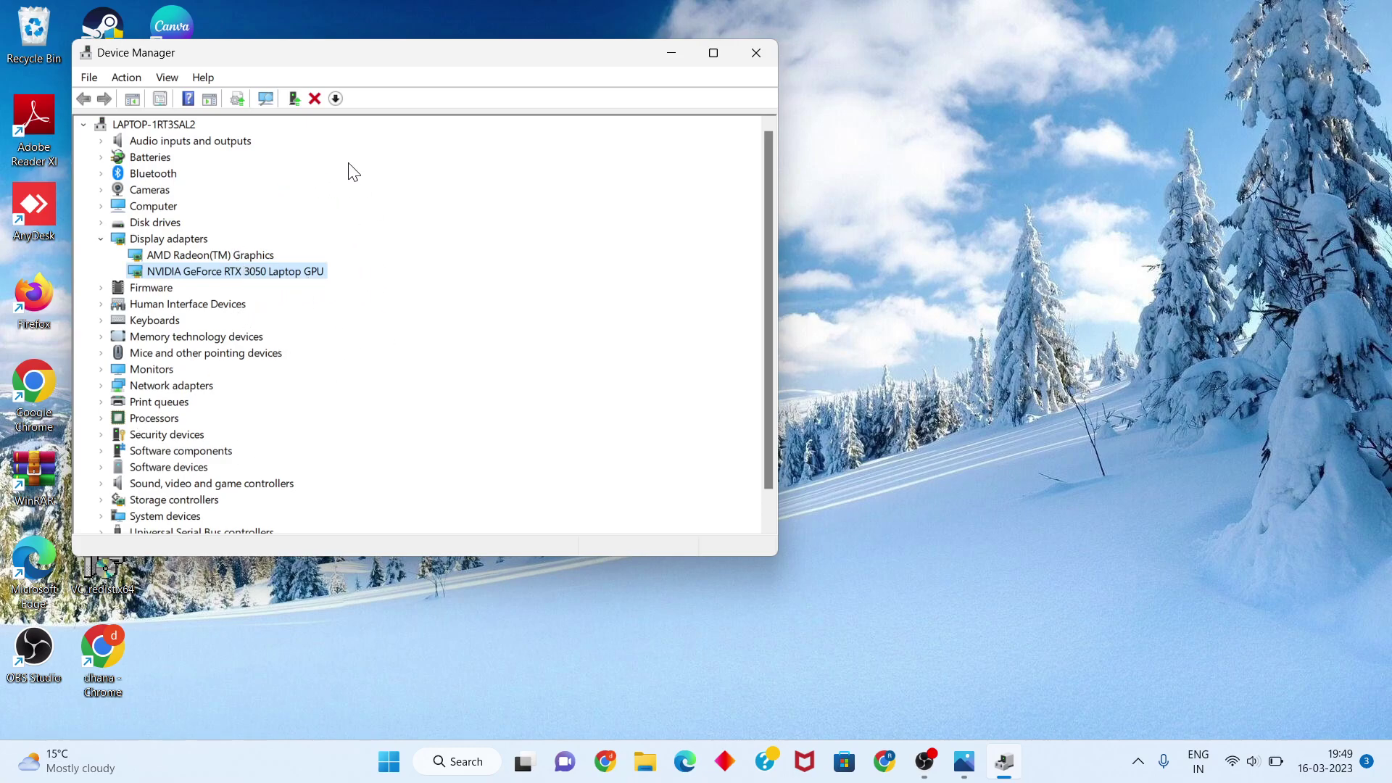
click(272, 101)
Open Chrome and search Google for 'nvidia graphics driver for windows 11'.
click(672, 54)
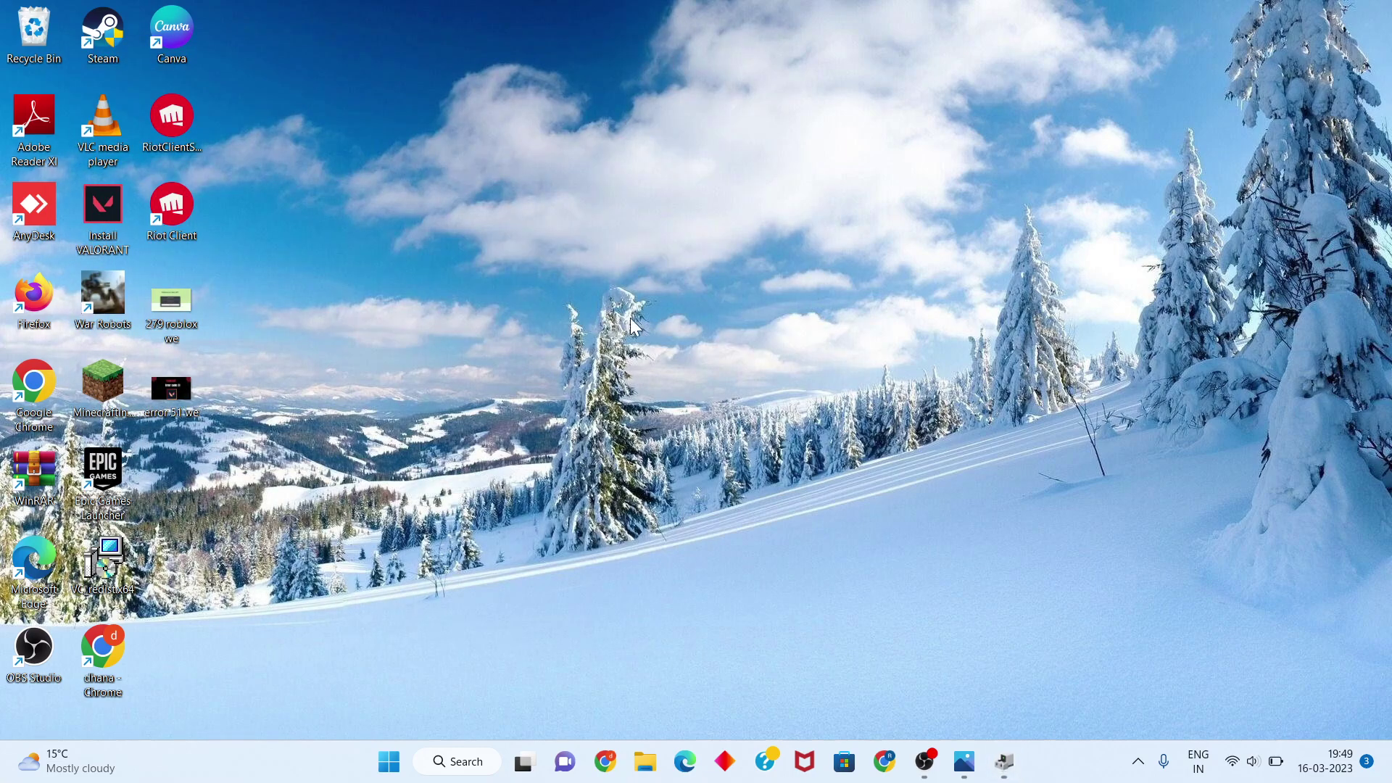
click(609, 764)
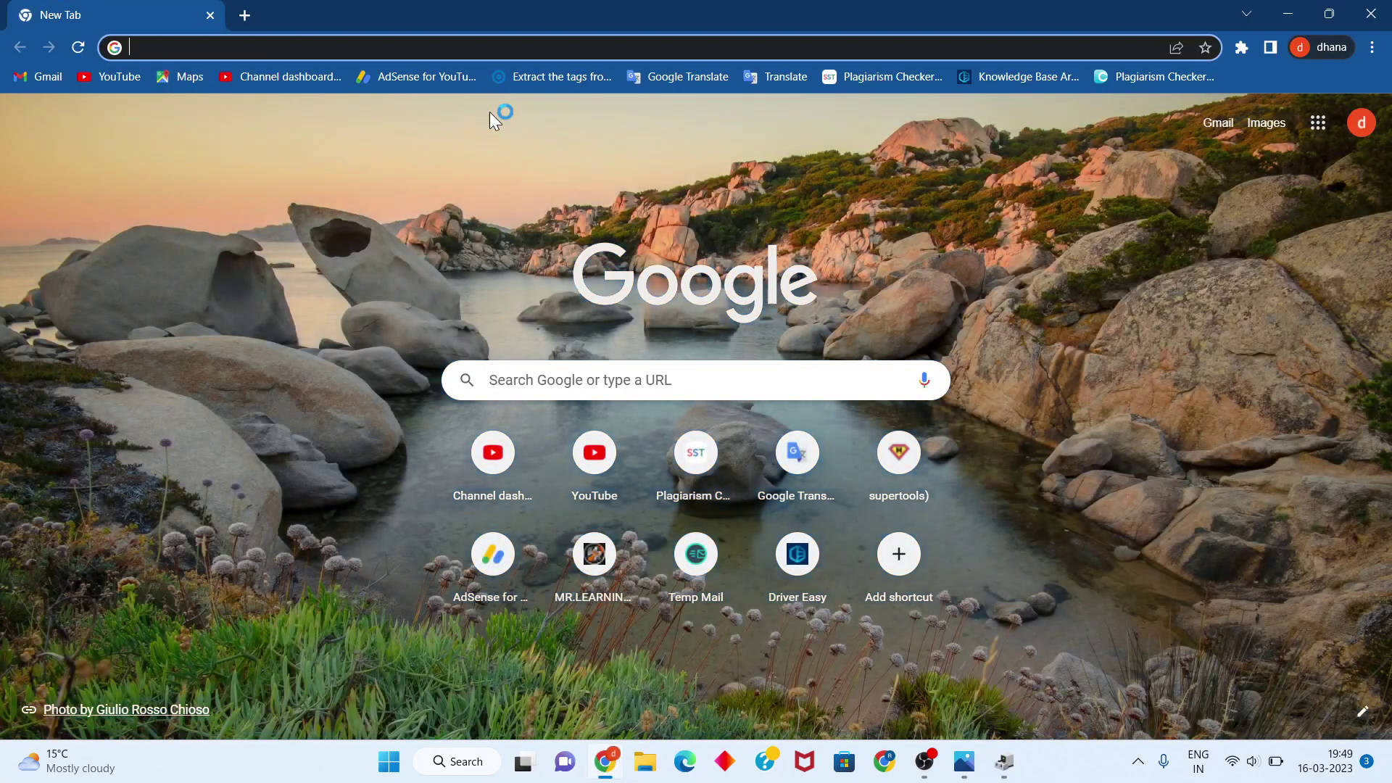
click(402, 45)
text(nvid)
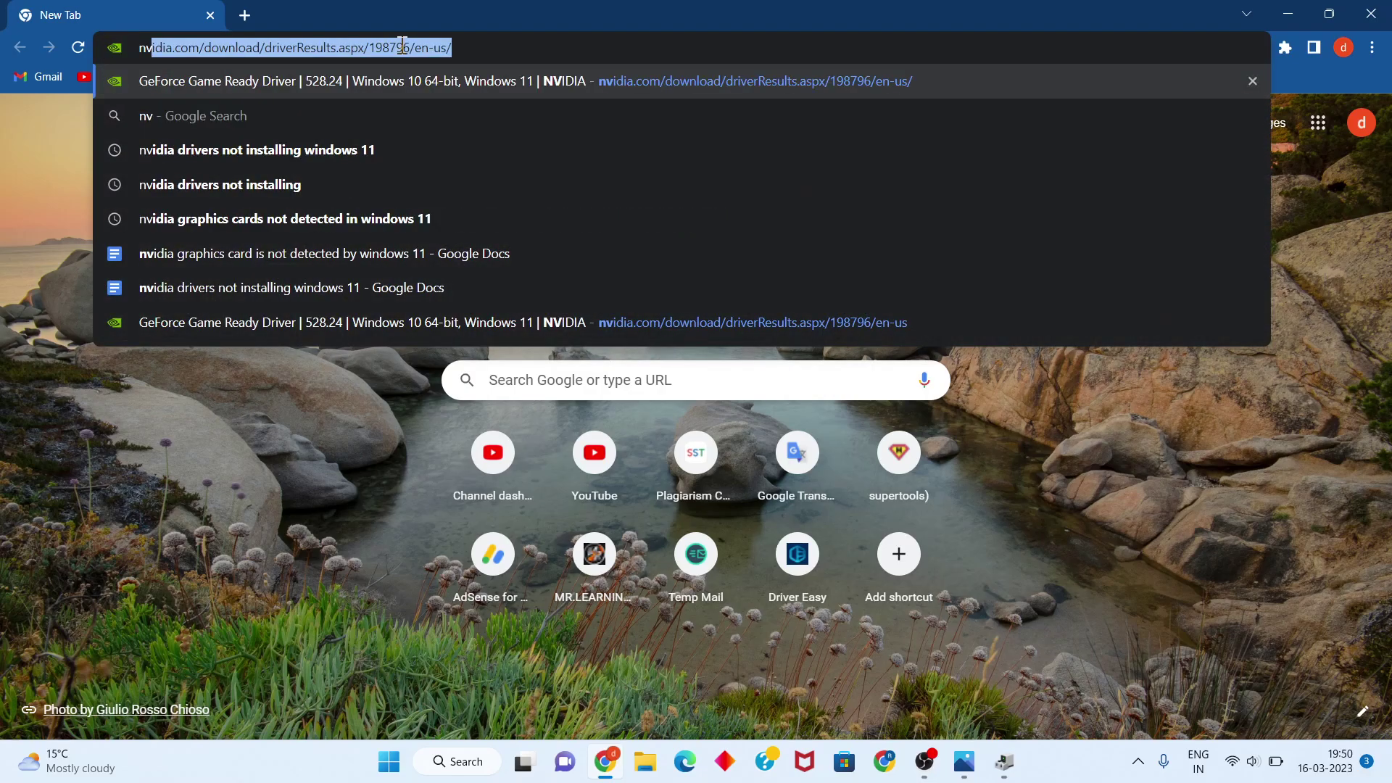
text(ia)
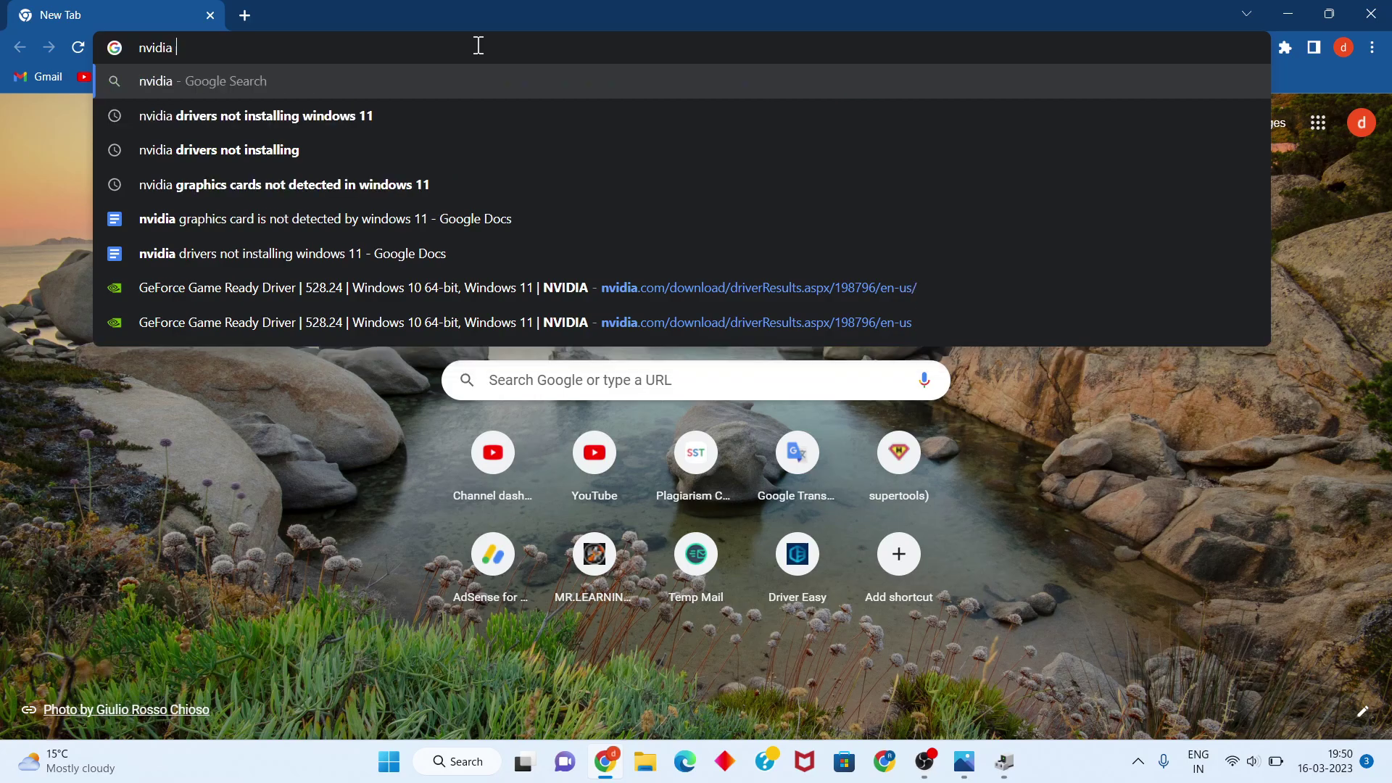
text(g)
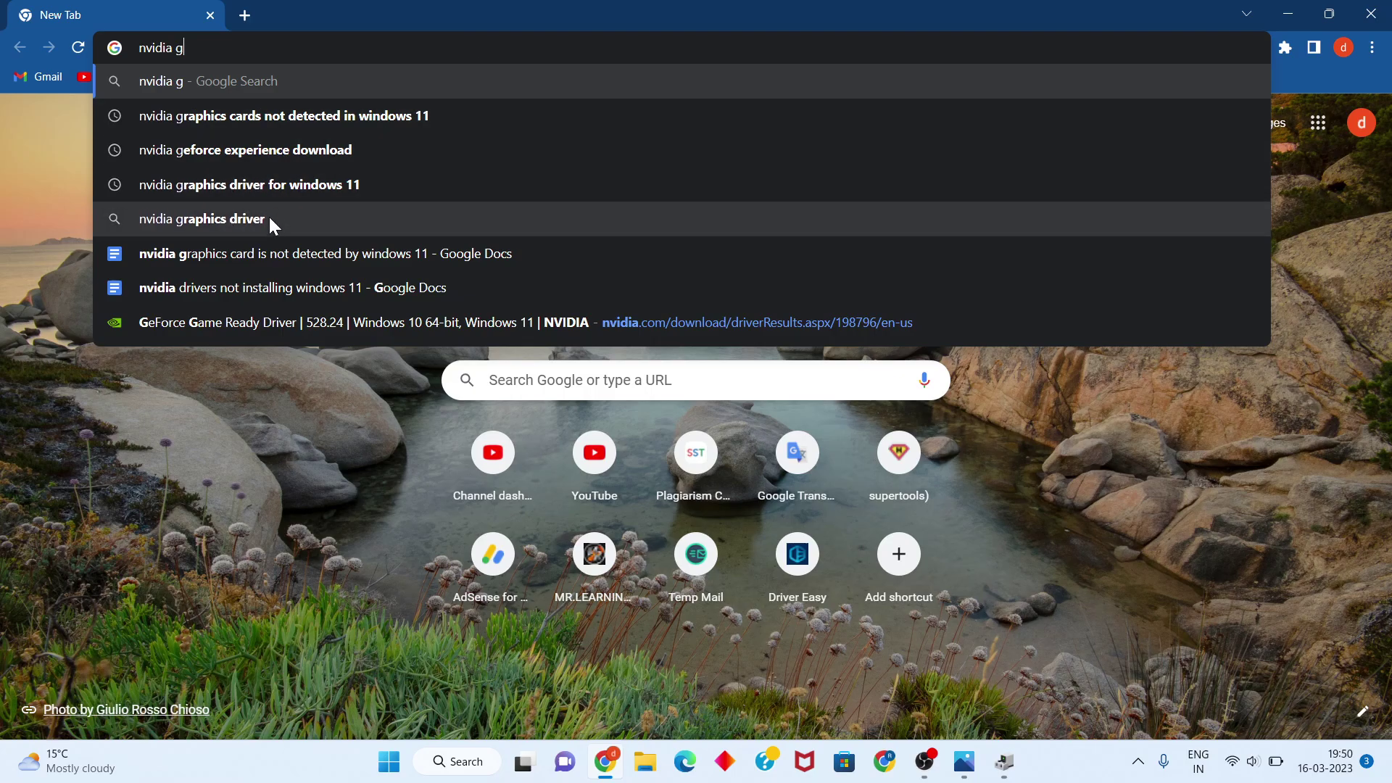
click(277, 184)
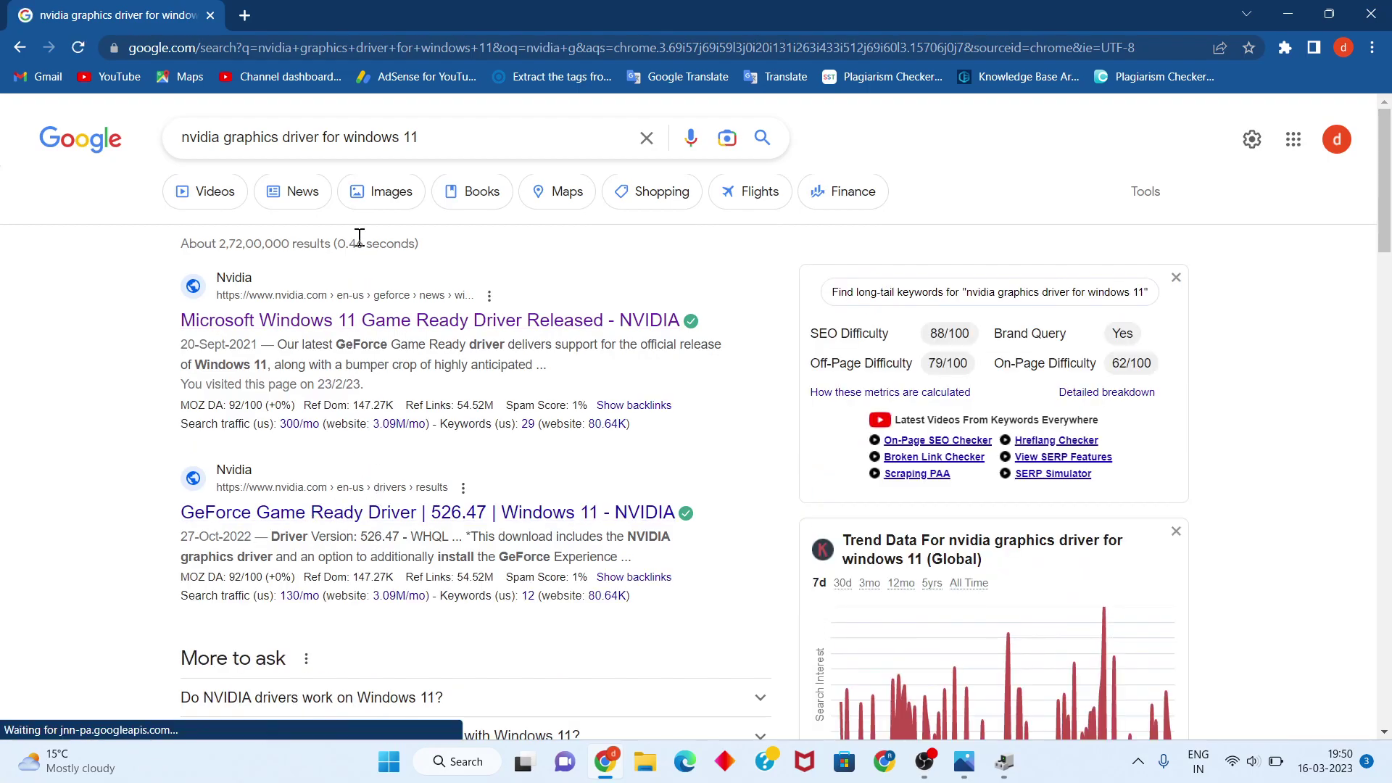
On NVIDIA Driver Downloads, search GeForce RTX 3050, Windows 10 64-bit drivers, finding Game Ready 531.29.
scroll(332, 425, down, 5)
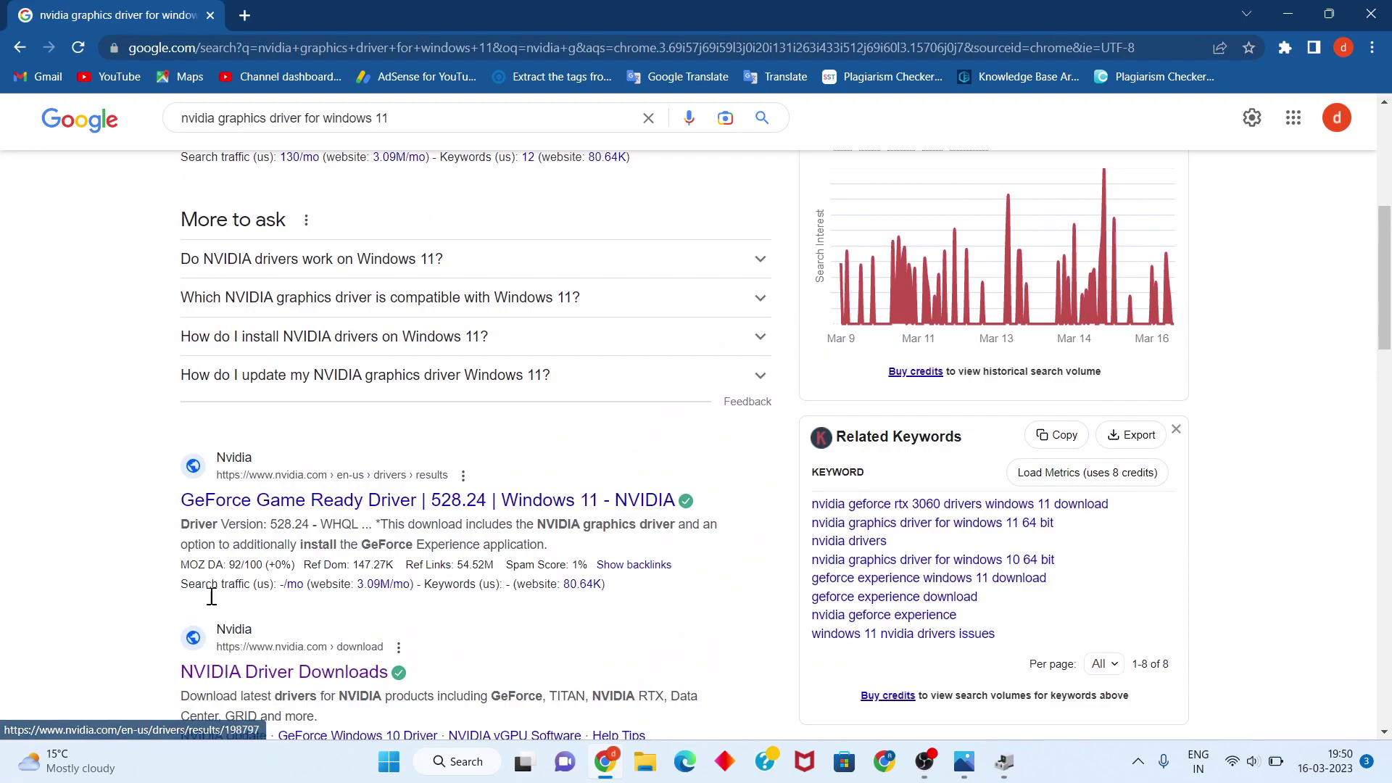
click(292, 684)
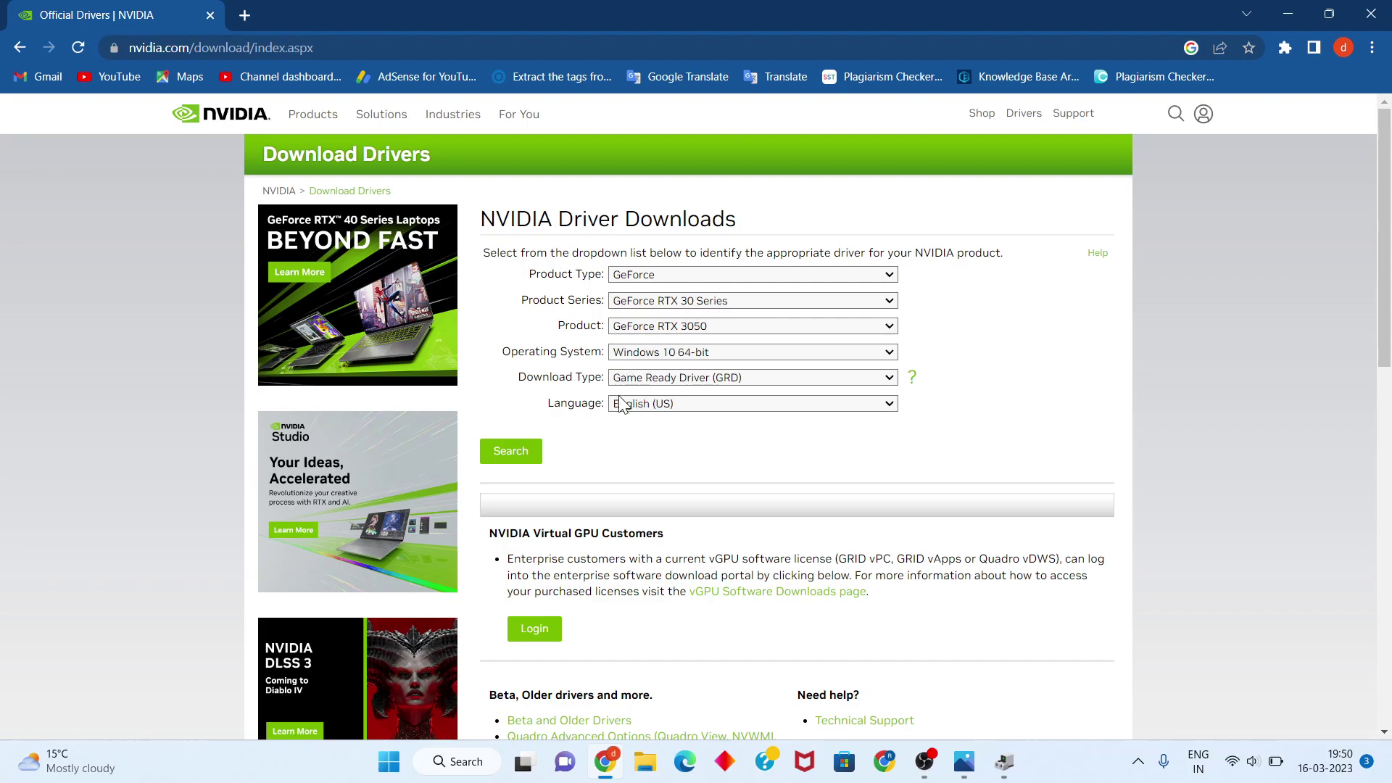
click(510, 464)
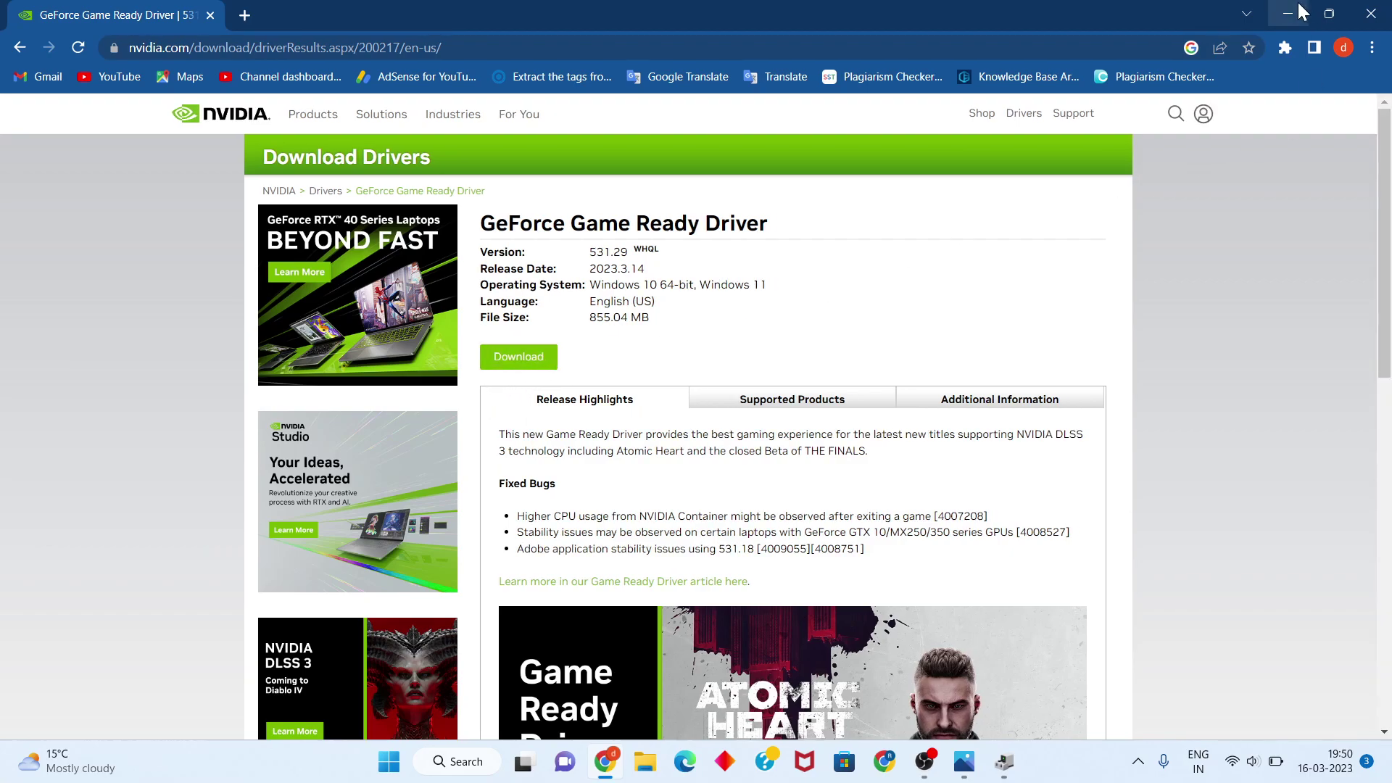
click(1294, 4)
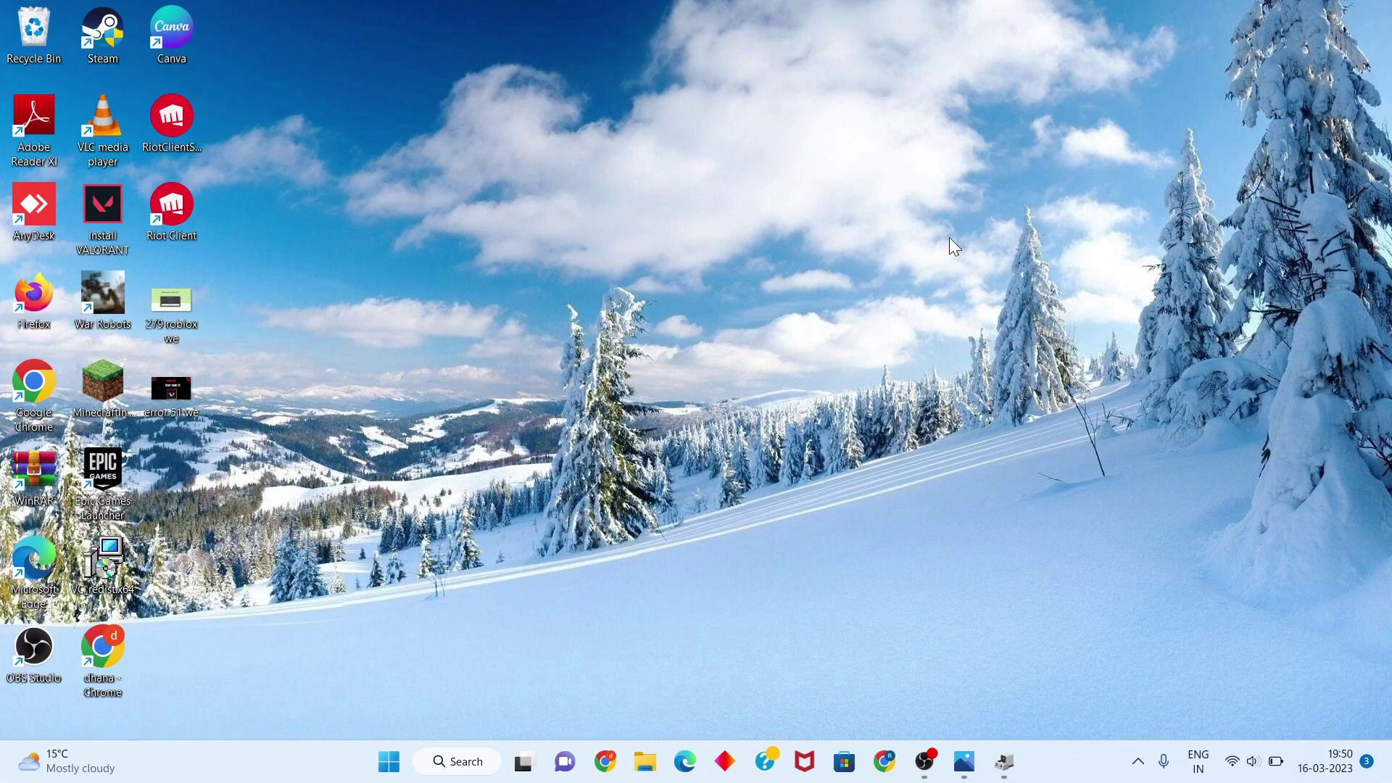
click(389, 761)
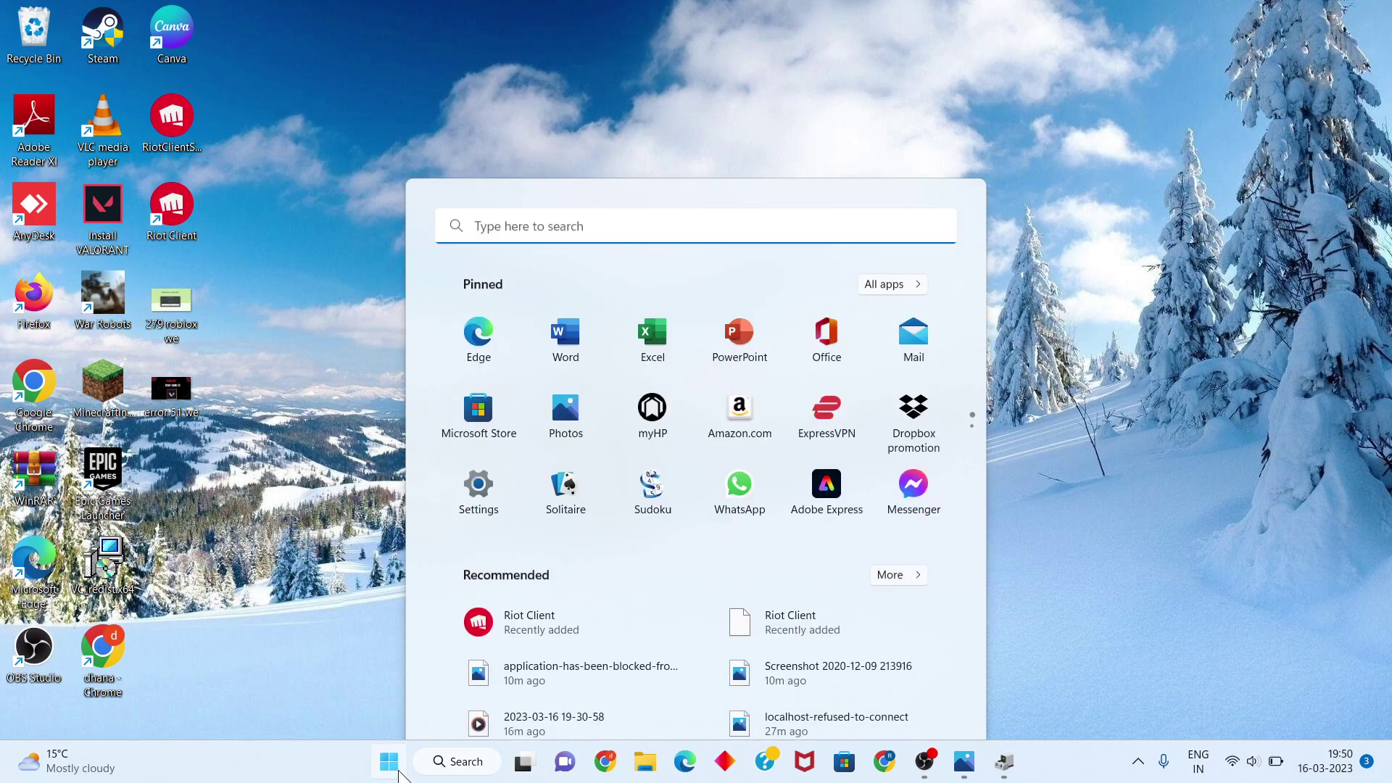
click(919, 700)
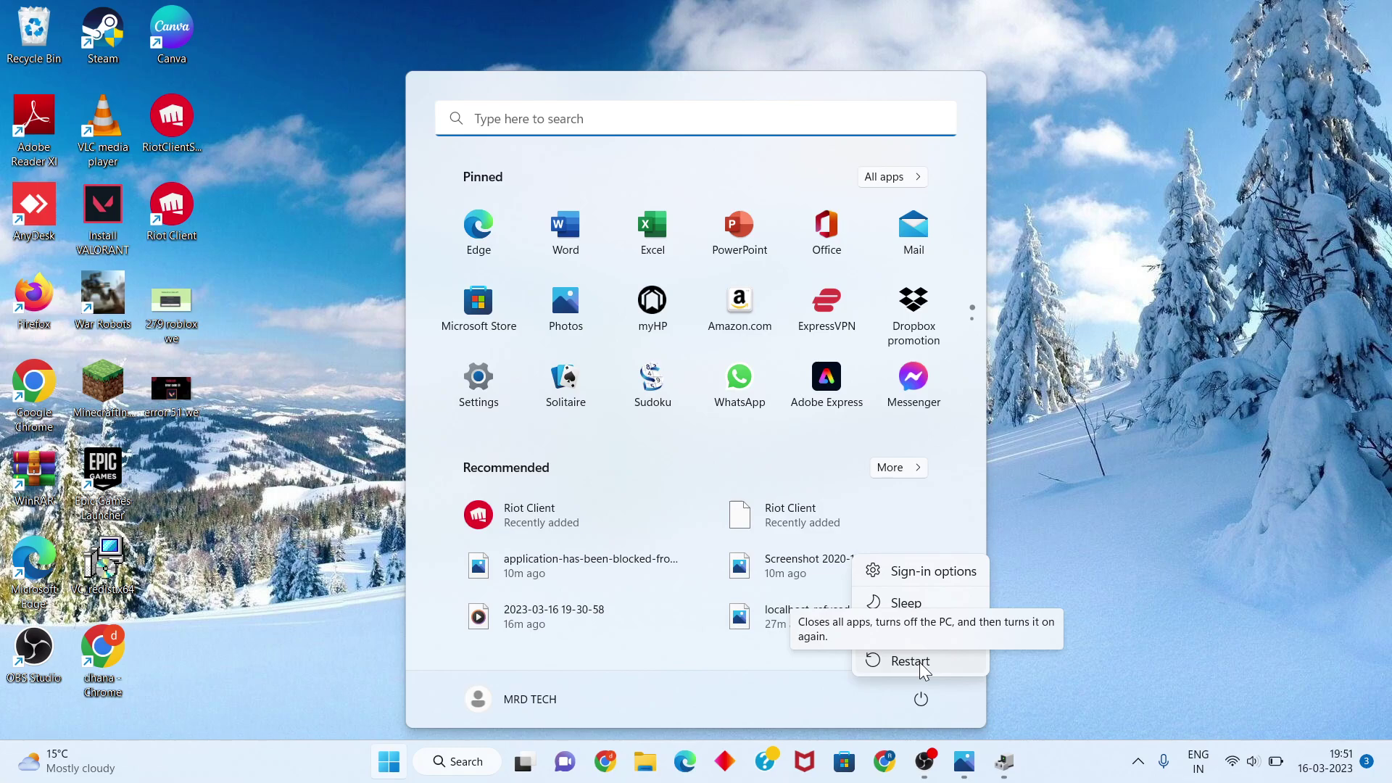
click(1096, 481)
click(1096, 481)
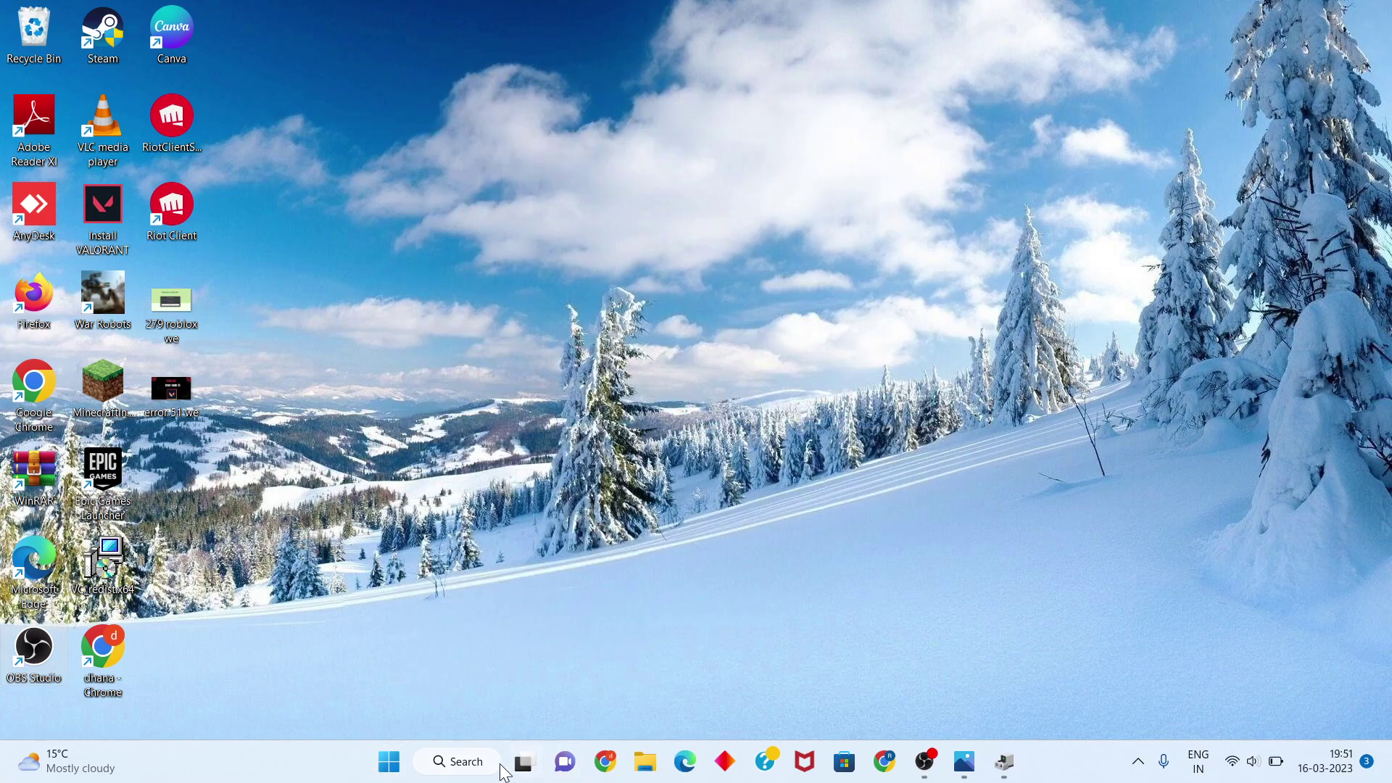
Launch Registry Editor from Windows Search and collapse the HKEY_CURRENT_USER tree.
click(475, 773)
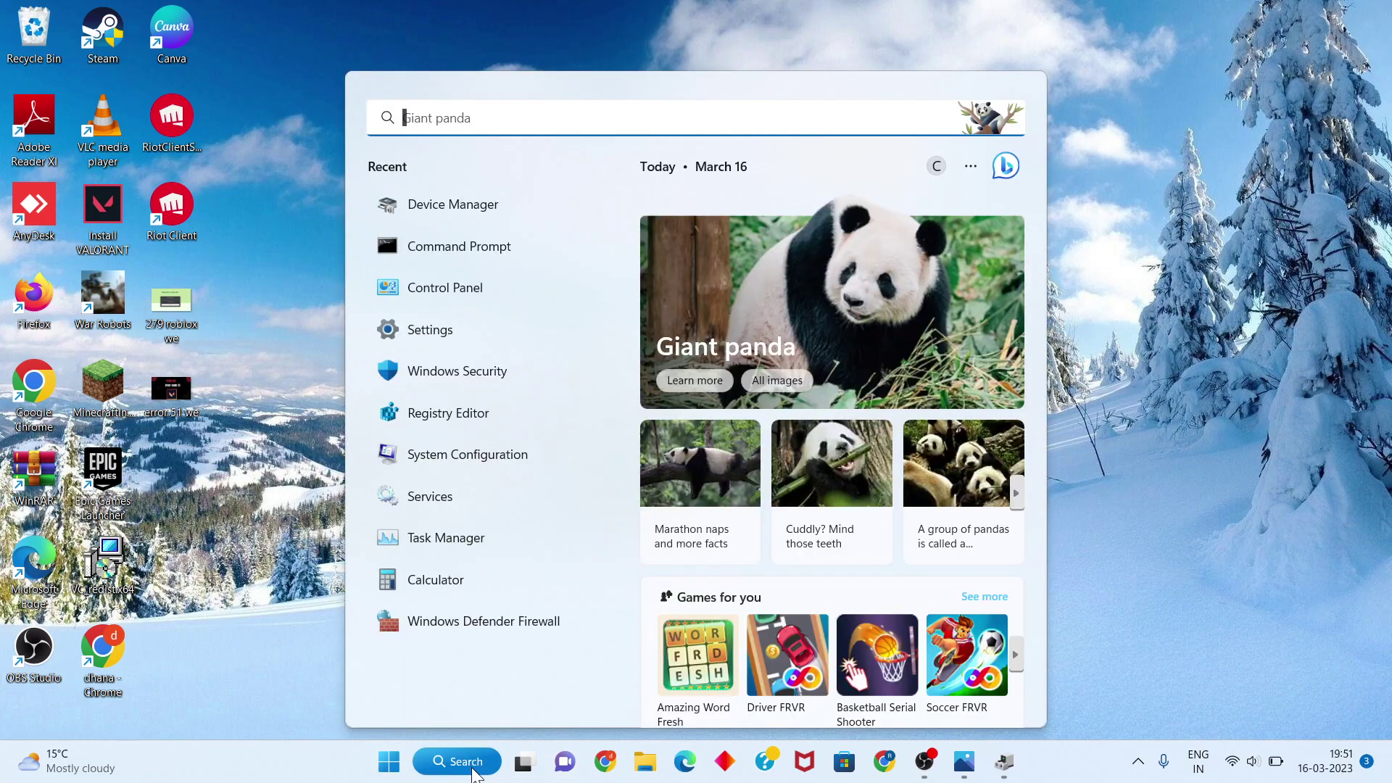
click(468, 413)
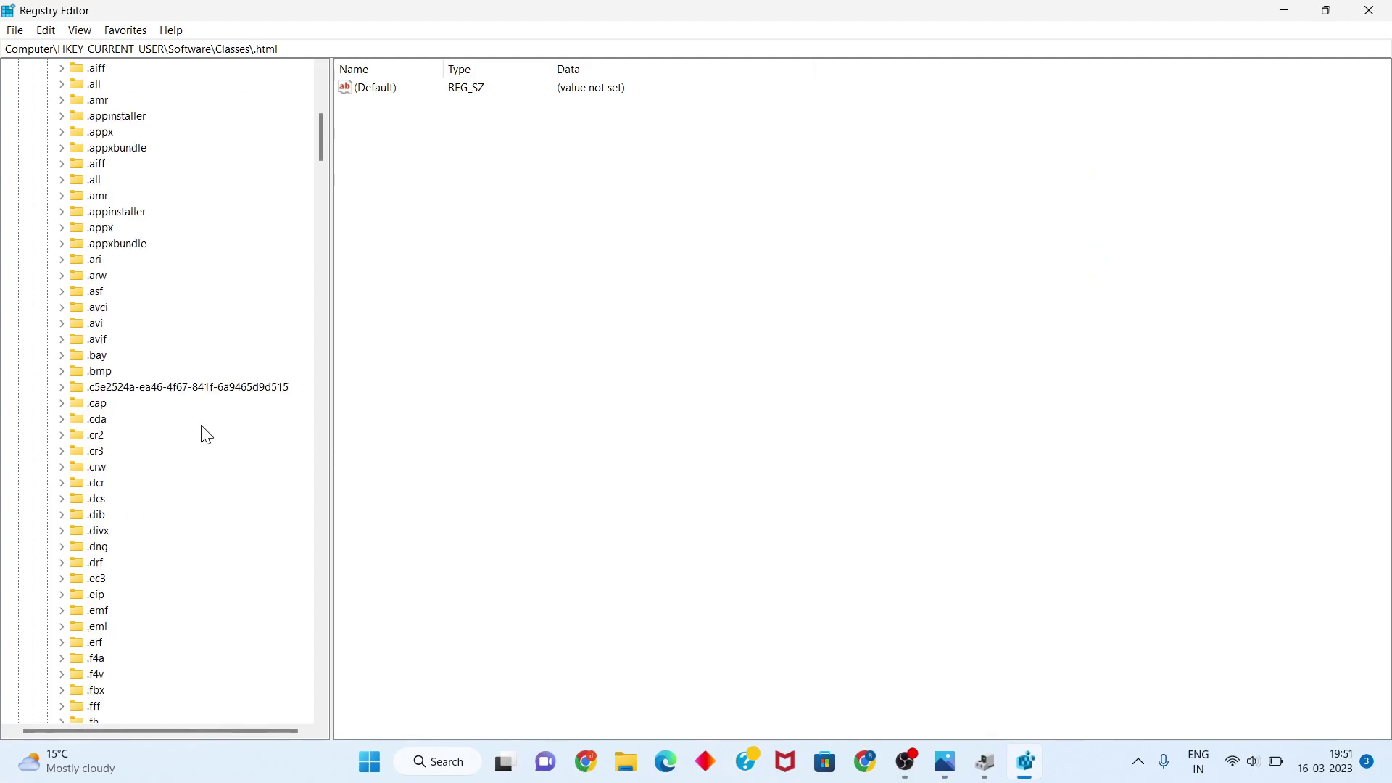
click(52, 406)
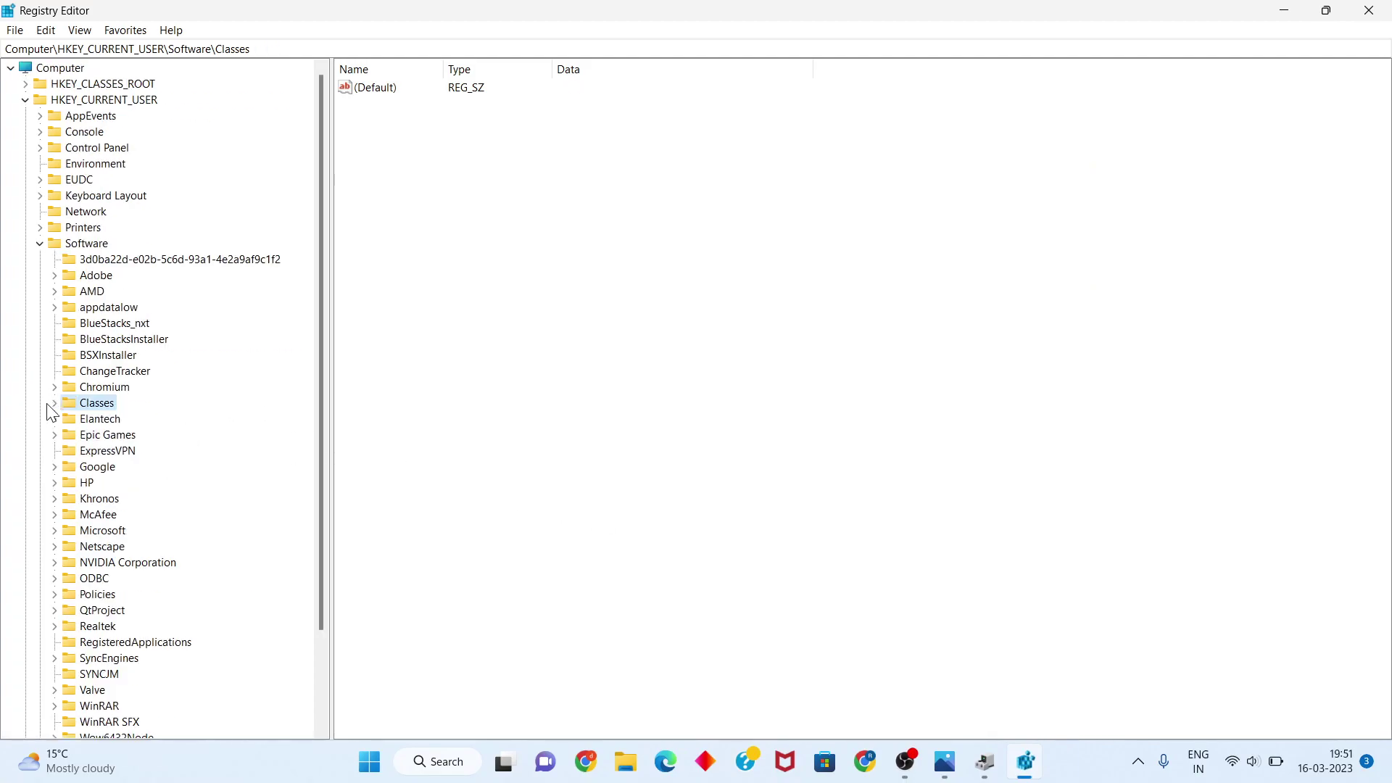
click(40, 244)
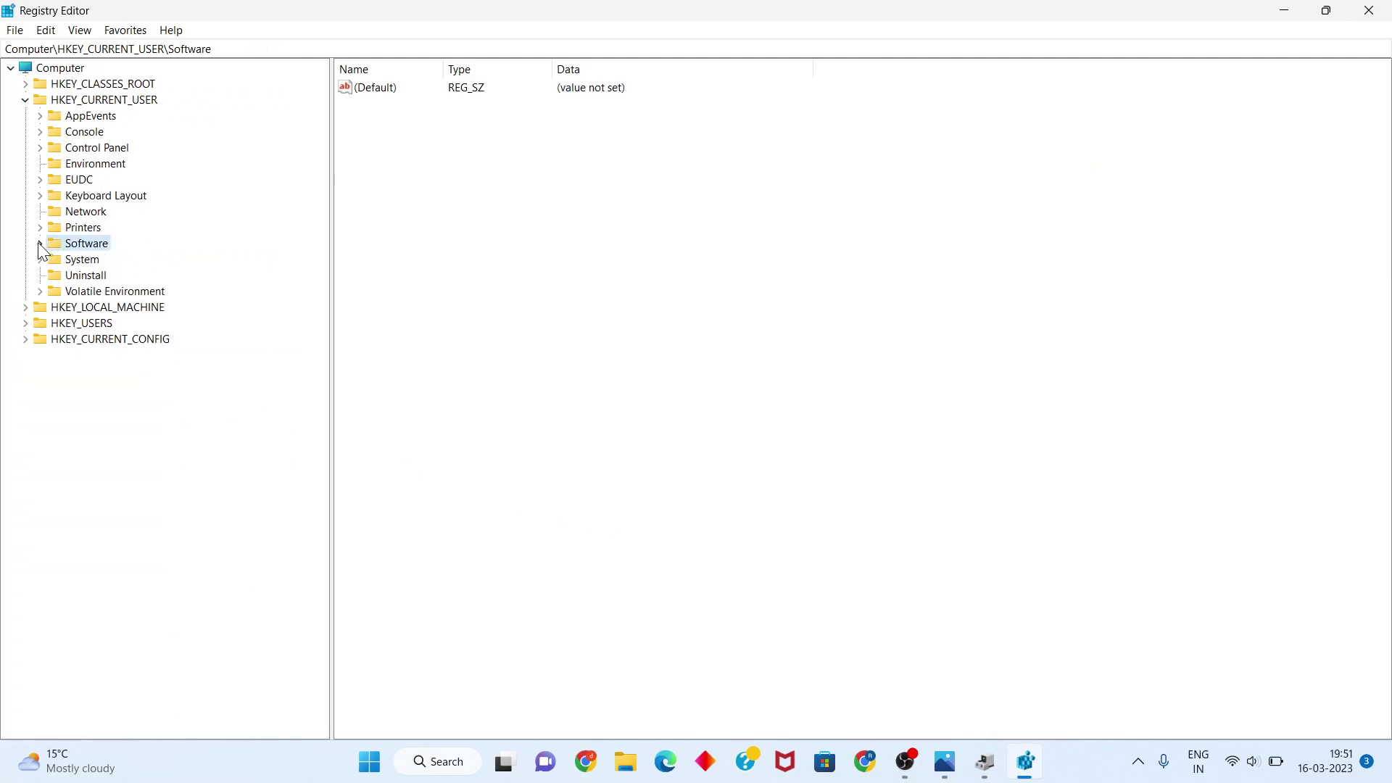
click(27, 101)
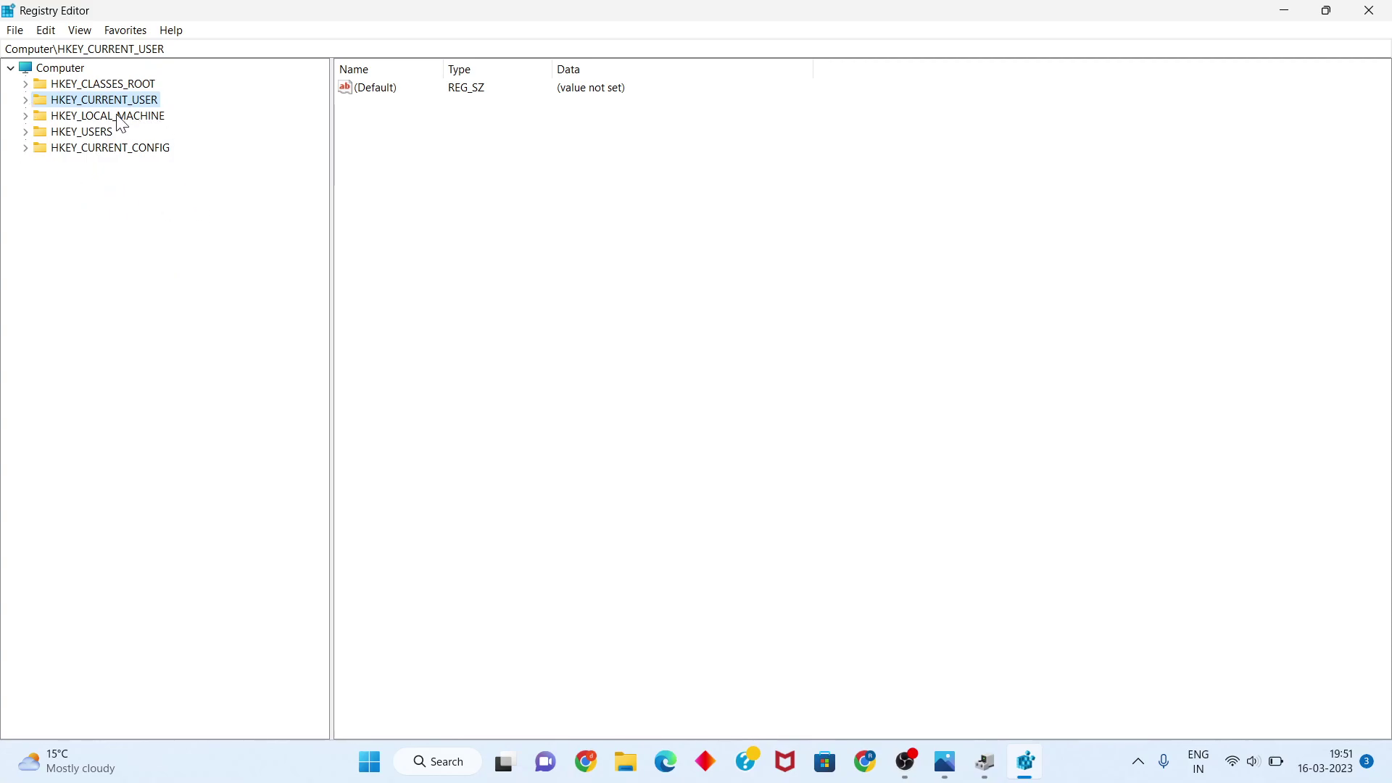
Expand HKEY_LOCAL_MACHINE > SYSTEM > ControlSet001 > Control in the registry tree.
click(118, 117)
click(24, 117)
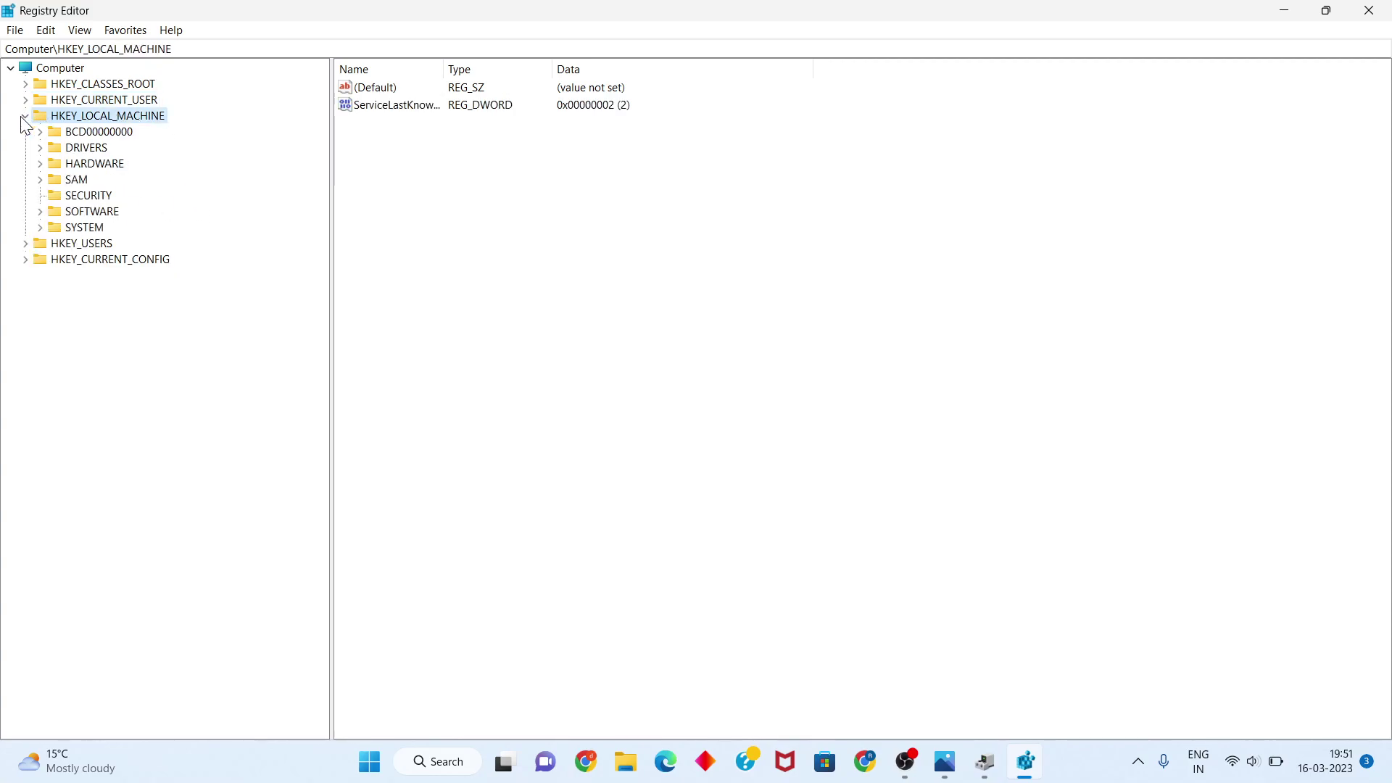
click(39, 229)
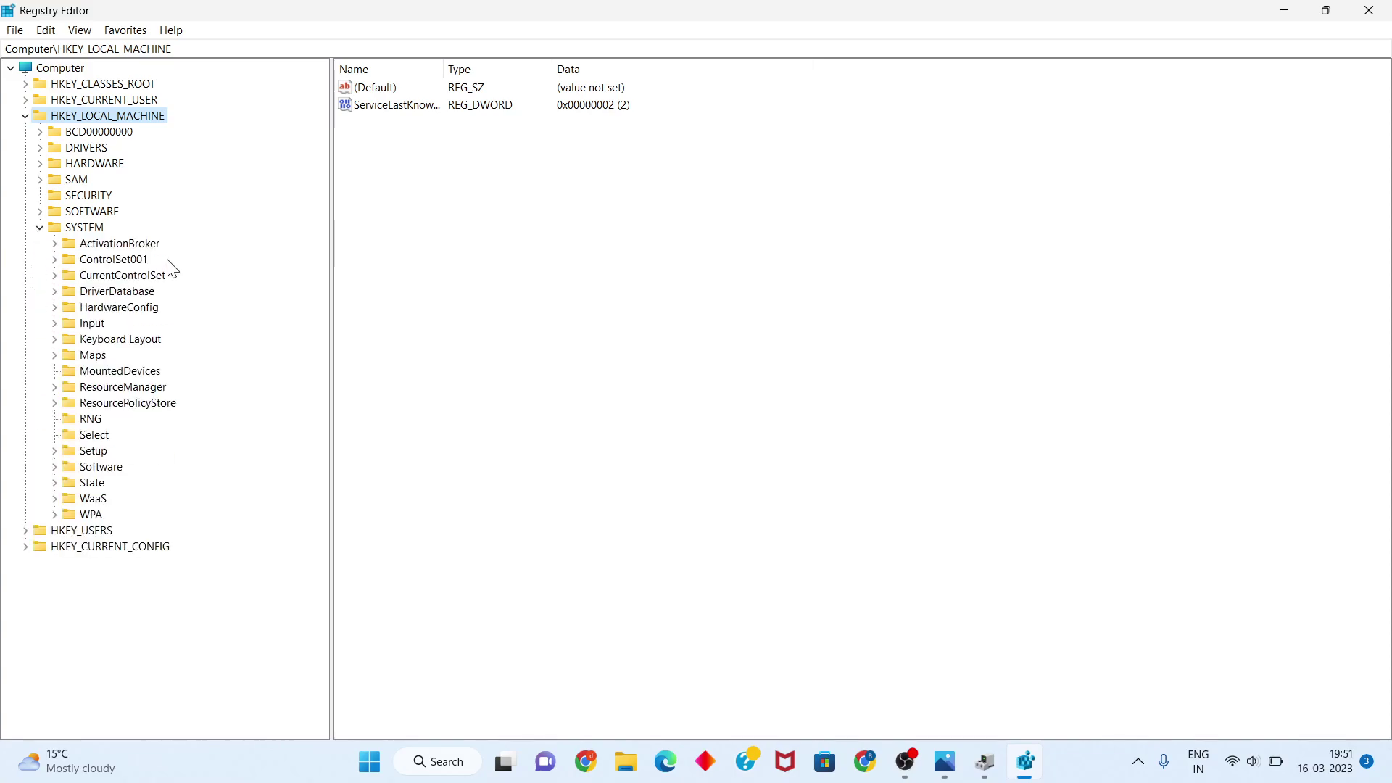
click(127, 264)
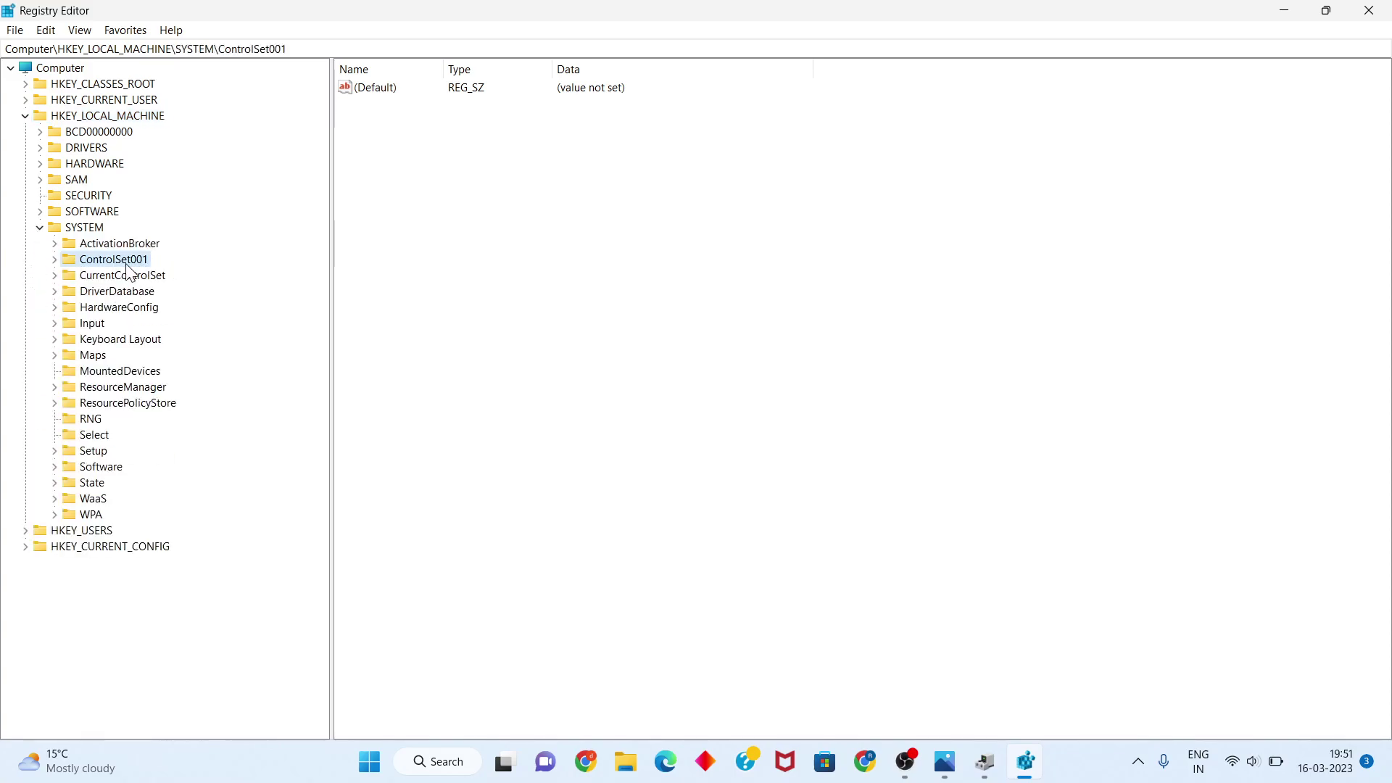
click(55, 260)
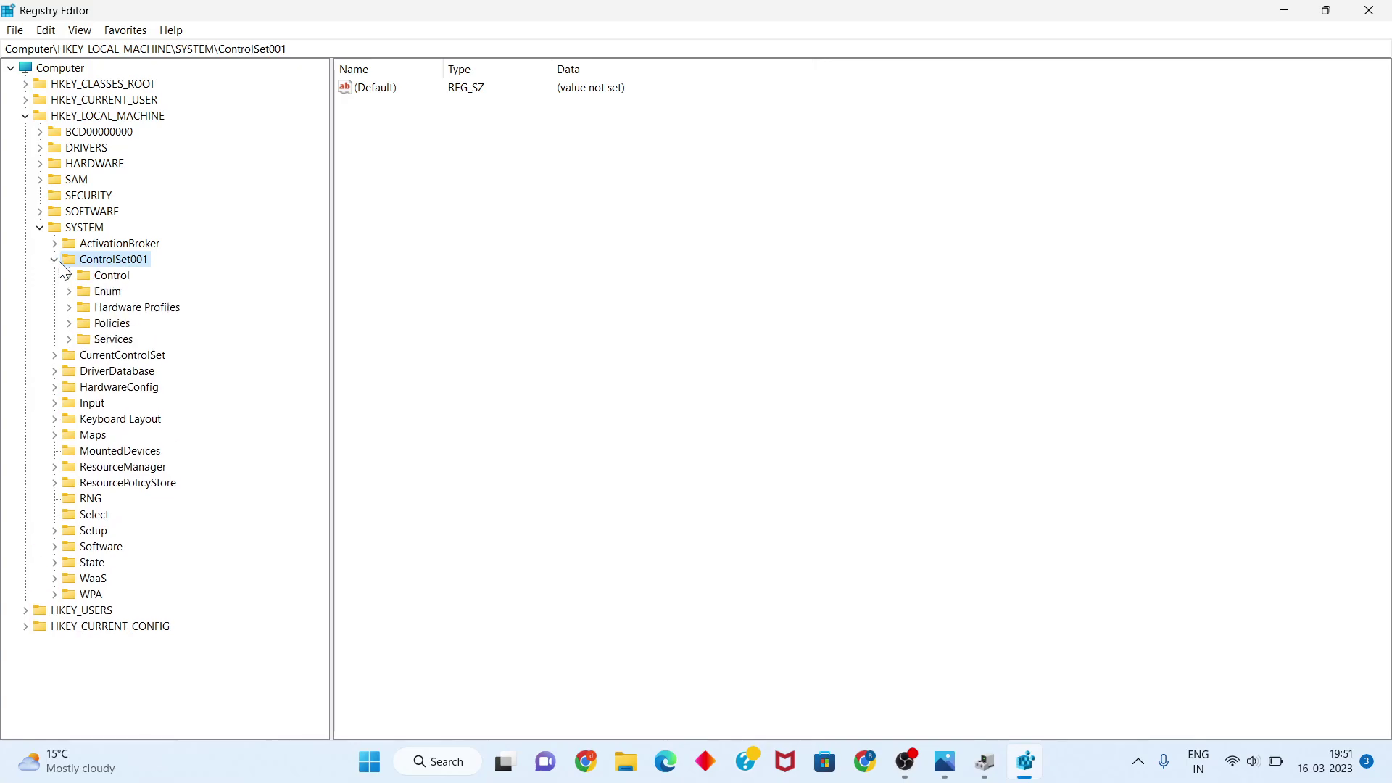
click(113, 277)
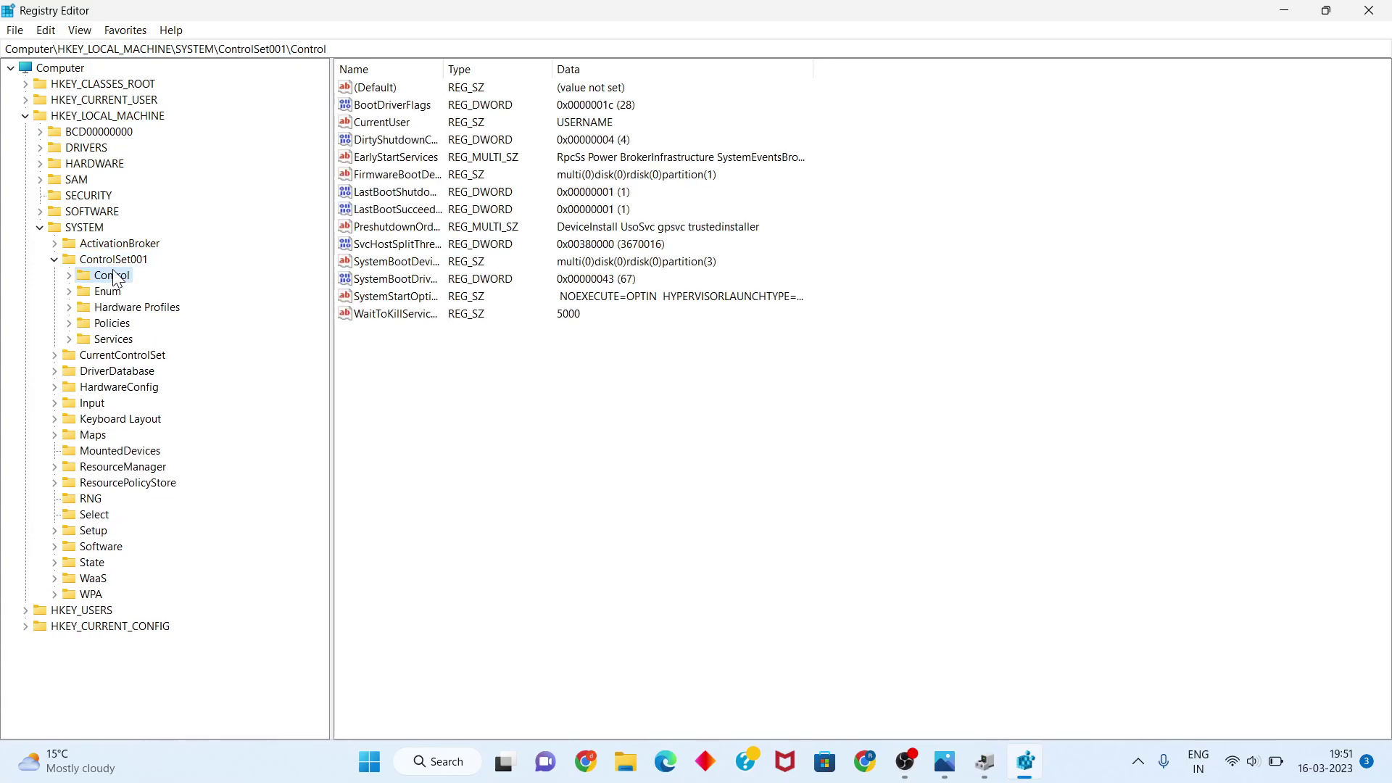
click(70, 275)
Try opening the FVEStats key and dismiss the Access denied error.
scroll(154, 468, down, 15)
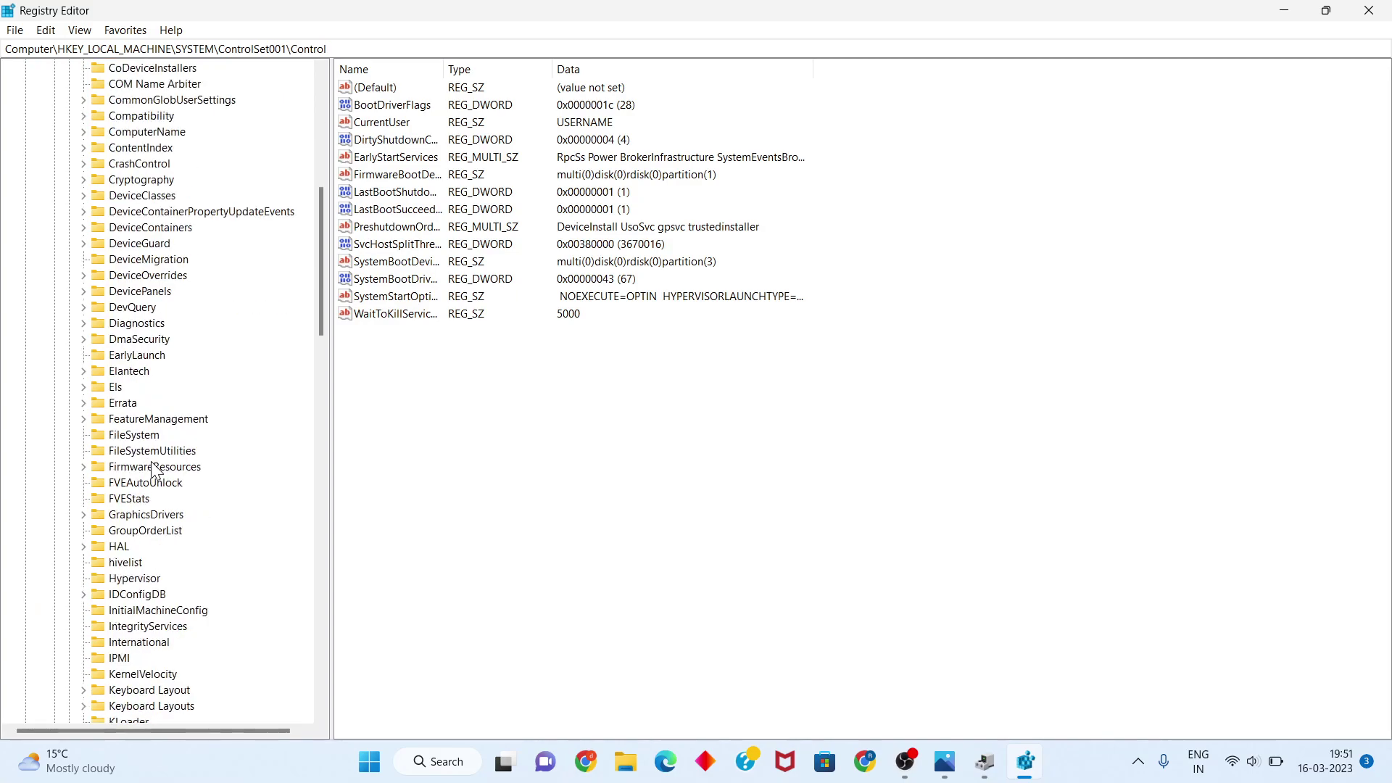
scroll(154, 468, down, 6)
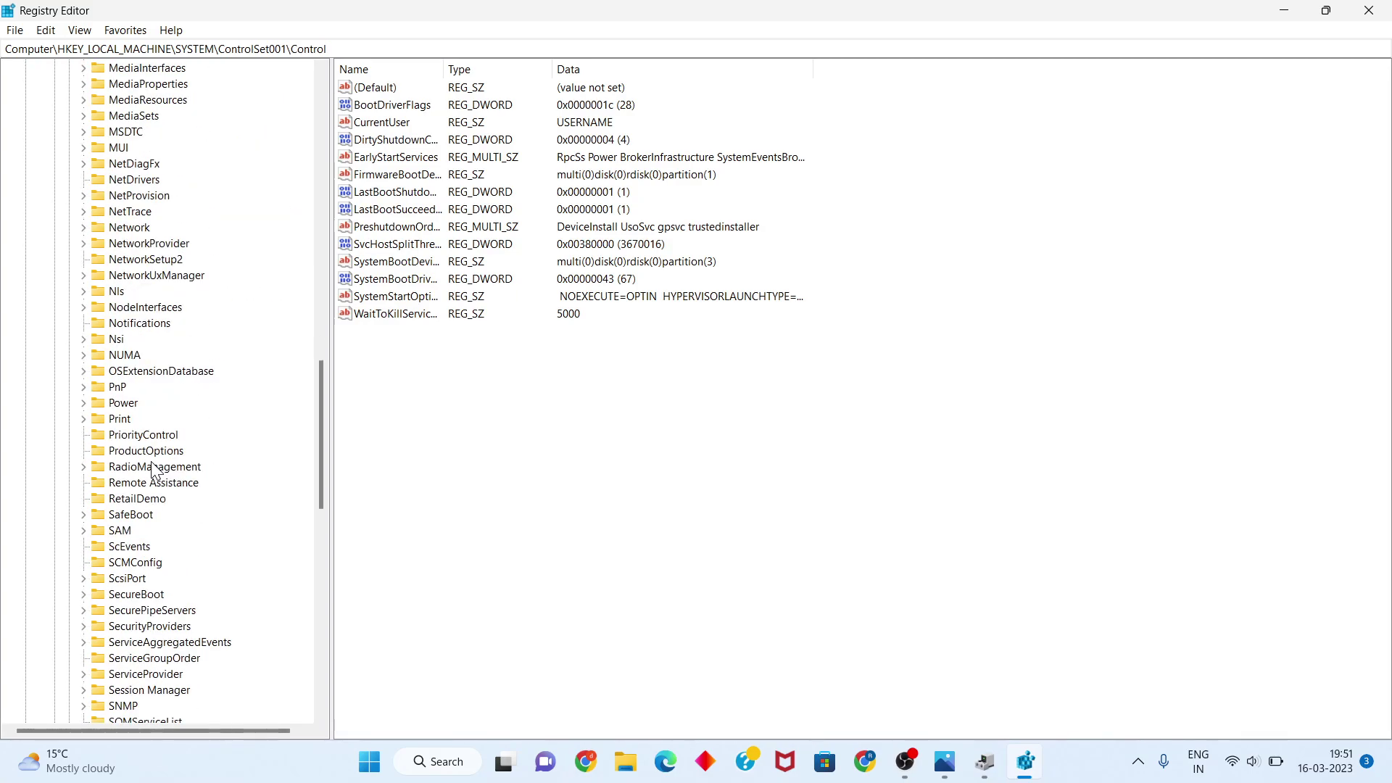
scroll(154, 469, down, 10)
scroll(153, 468, down, 8)
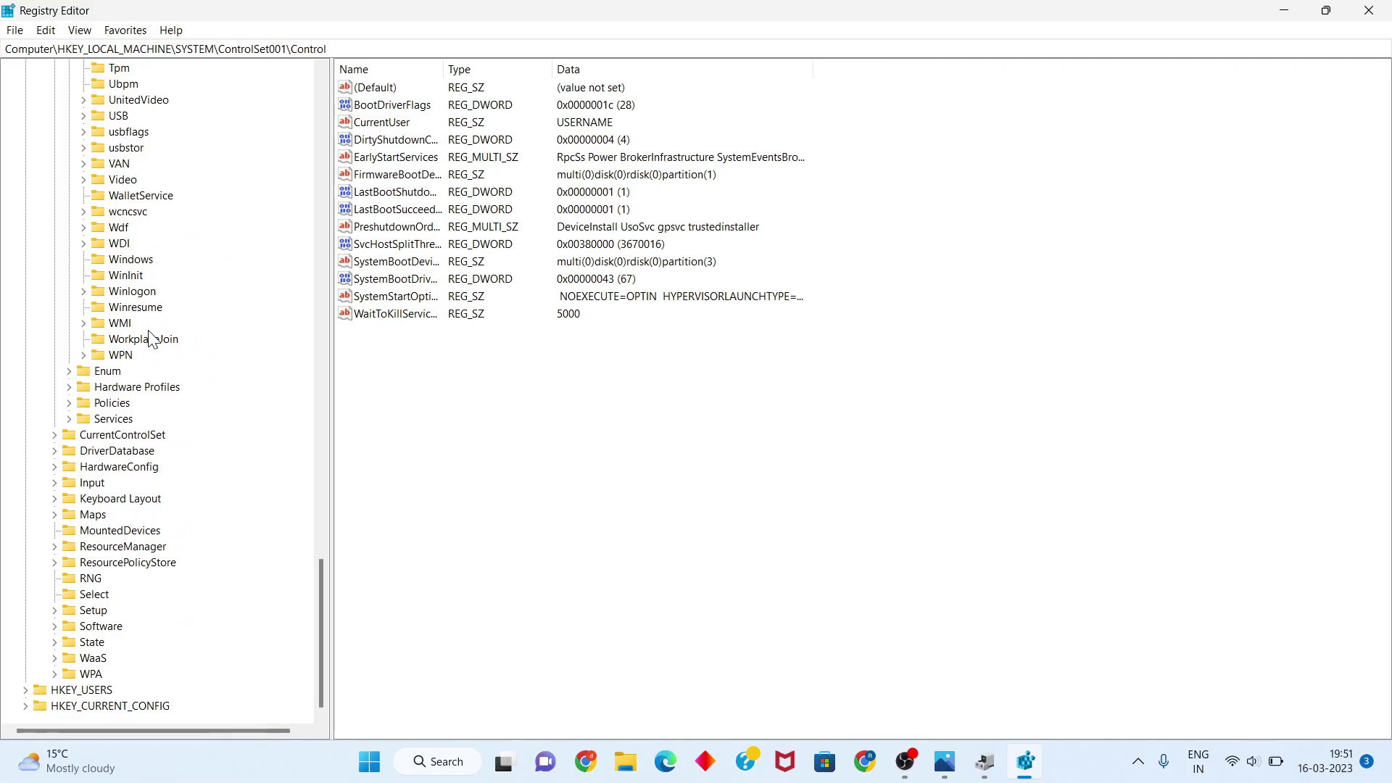
scroll(152, 339, up, 2)
scroll(152, 339, up, 2)
scroll(152, 340, up, 4)
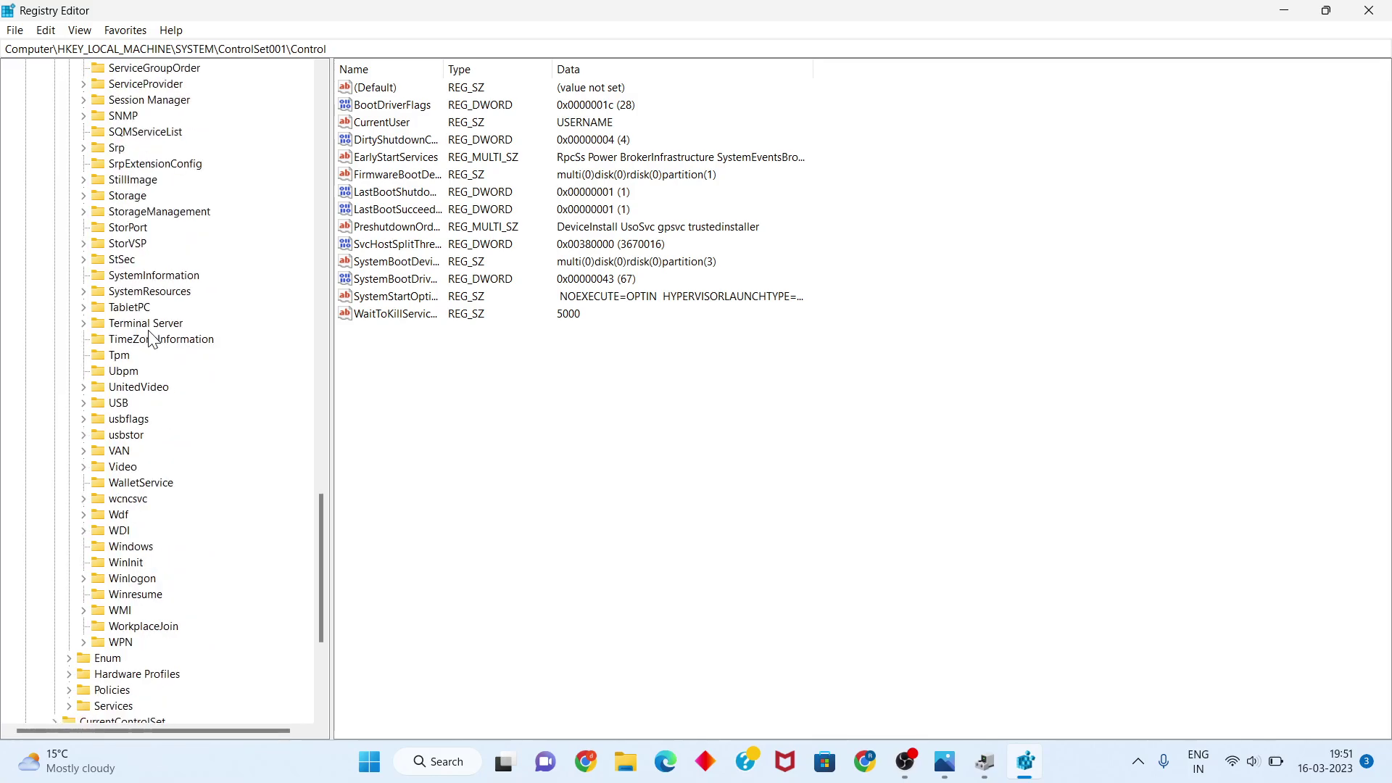
scroll(152, 339, up, 4)
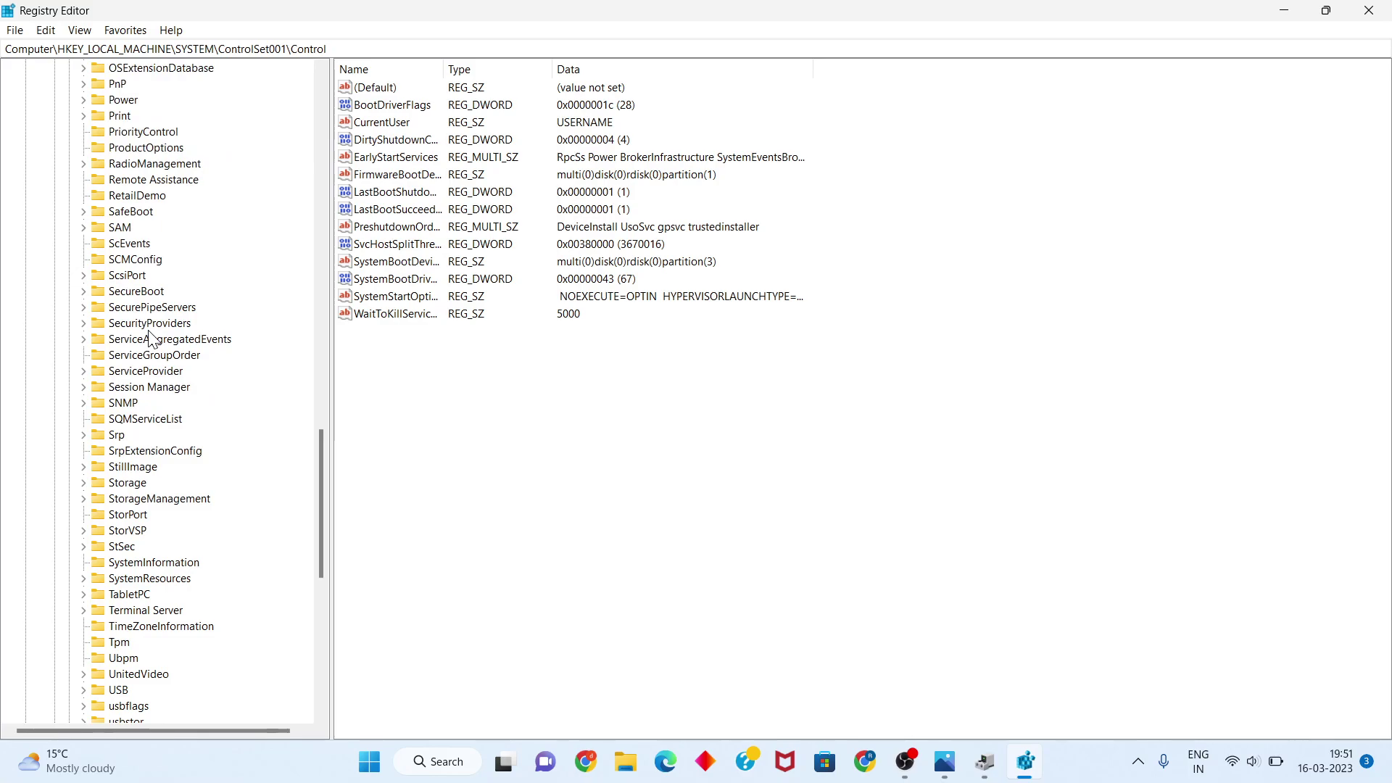
scroll(152, 339, up, 2)
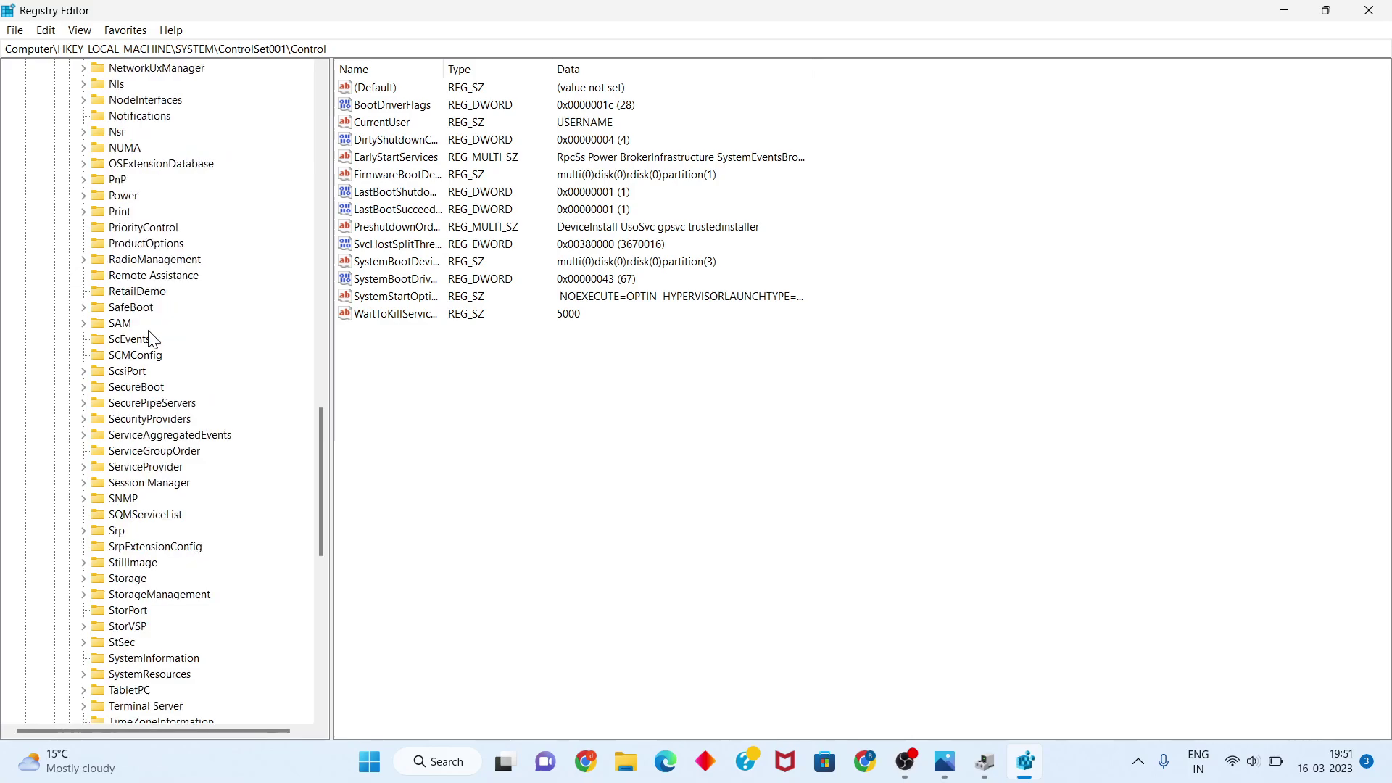
scroll(152, 339, up, 4)
scroll(152, 339, up, 8)
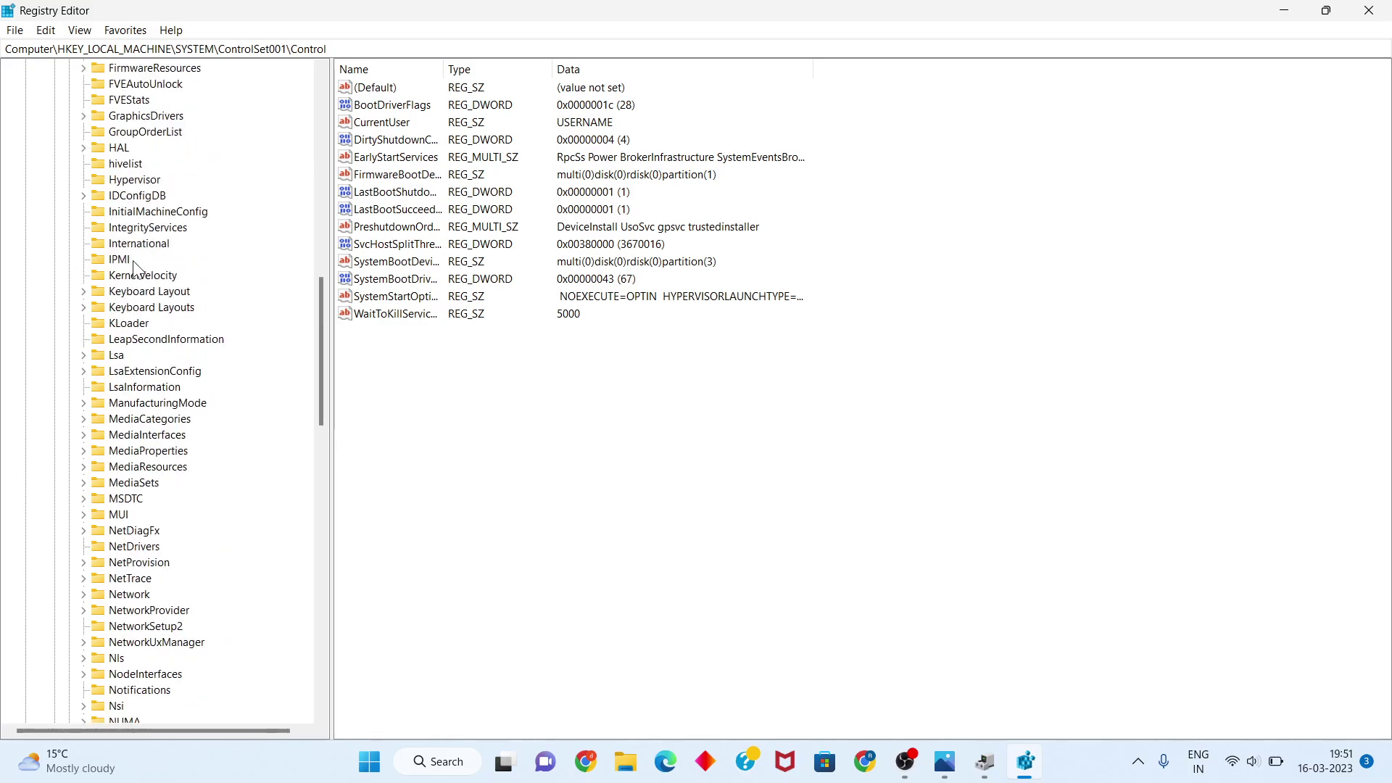
click(134, 101)
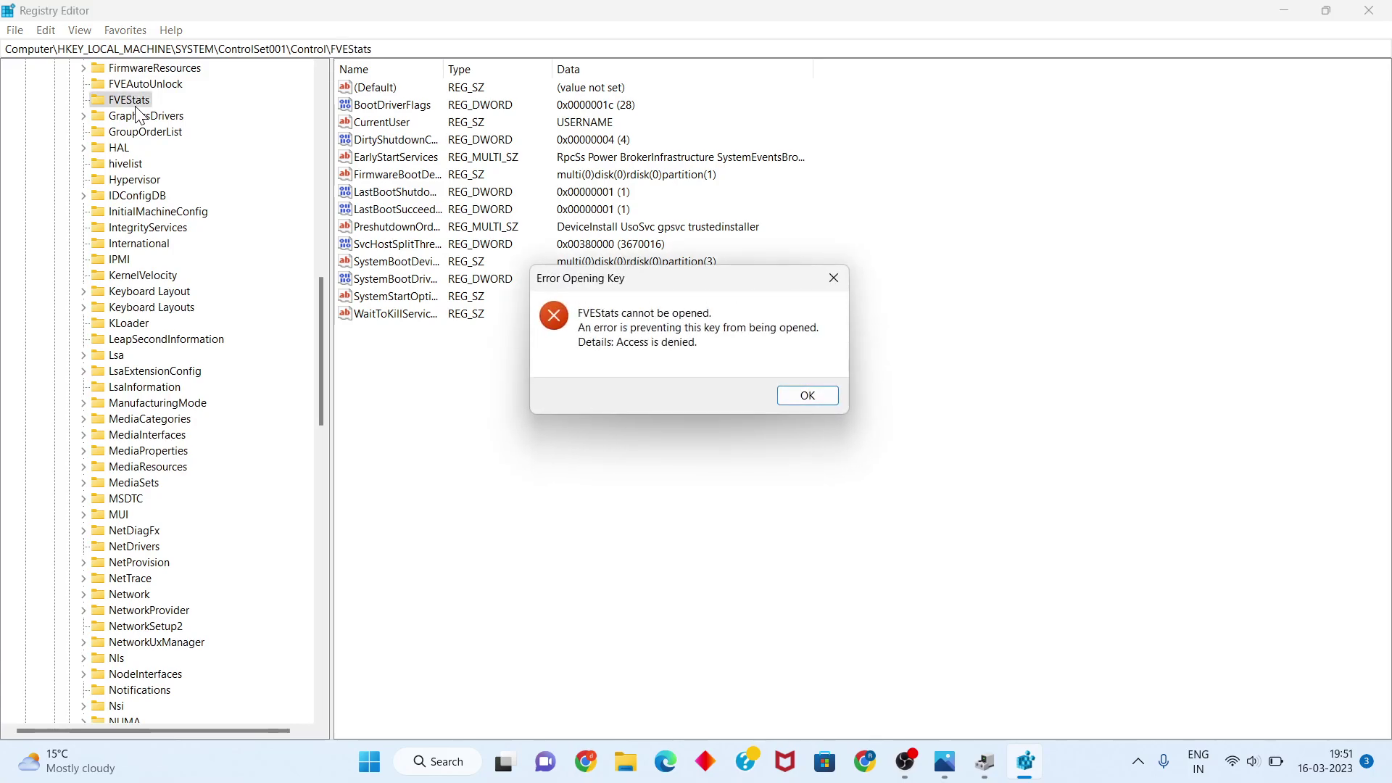
click(355, 130)
click(834, 279)
In GraphicsDrivers, create a New > QWORD (64-bit) Value and name it TdrDelay.
click(173, 118)
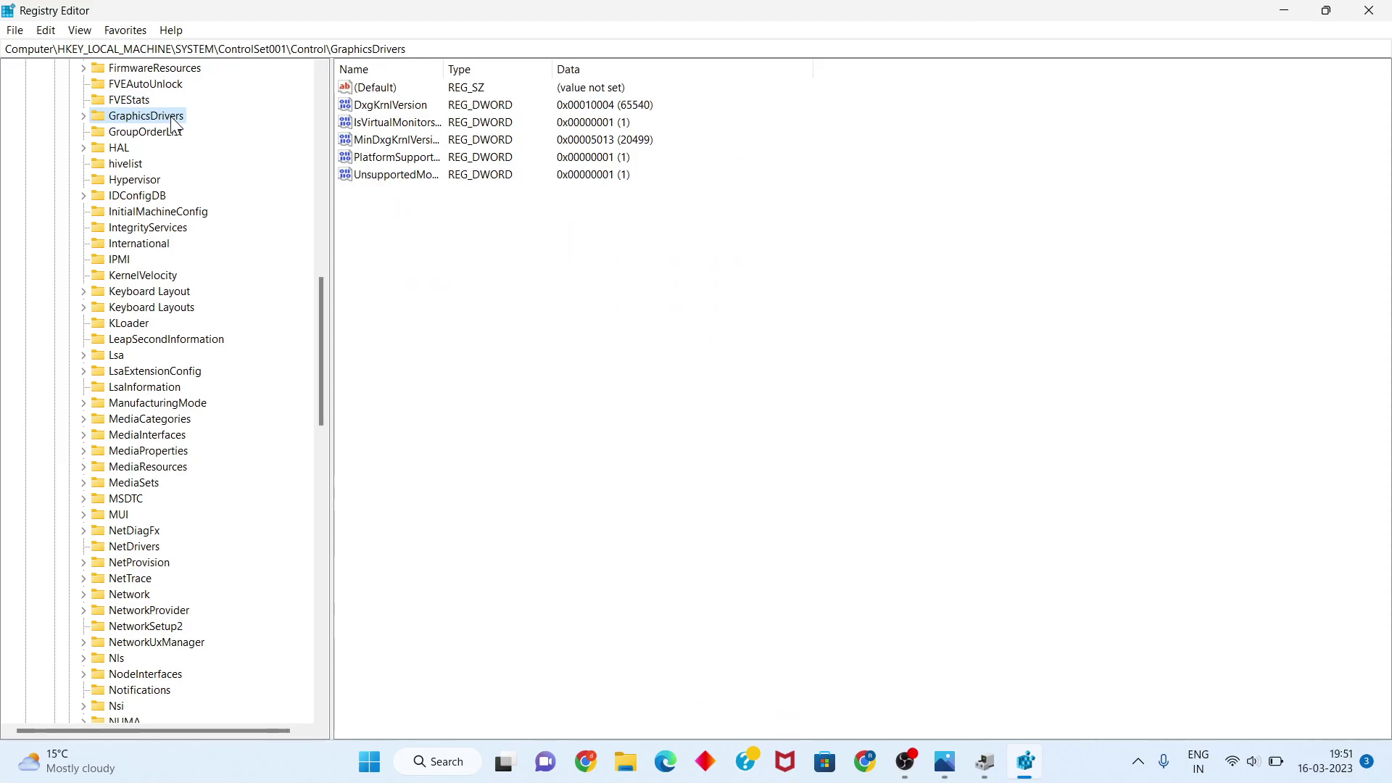
click(515, 252)
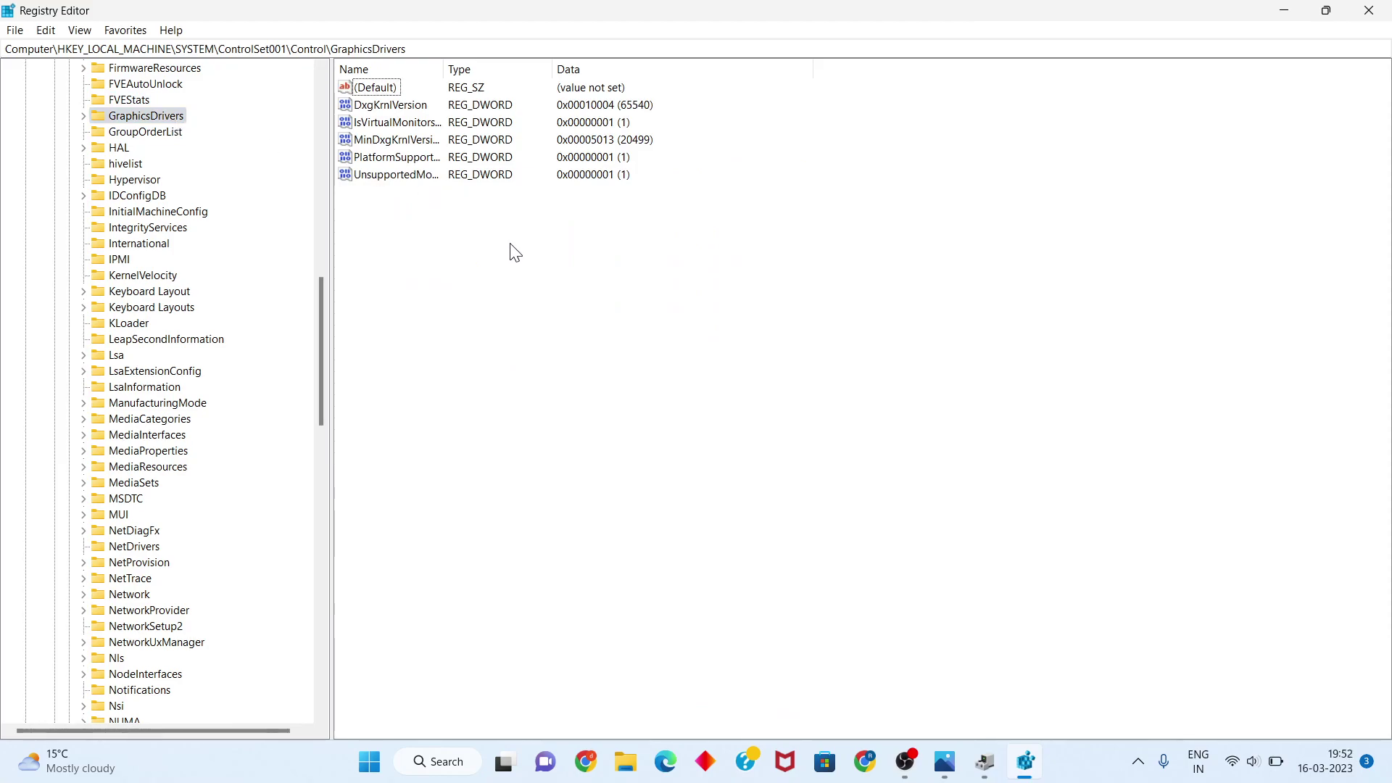
right_click(464, 244)
mouse_move(503, 253)
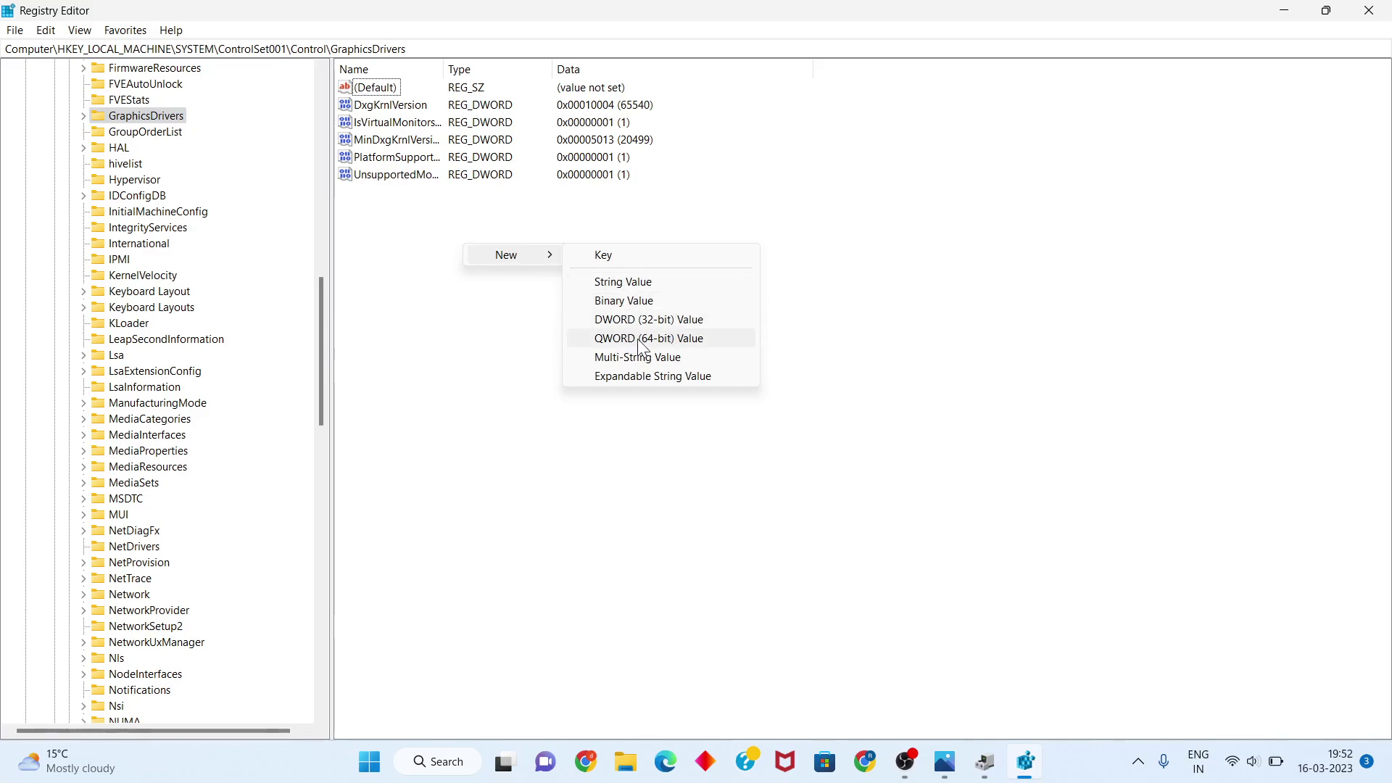
click(683, 339)
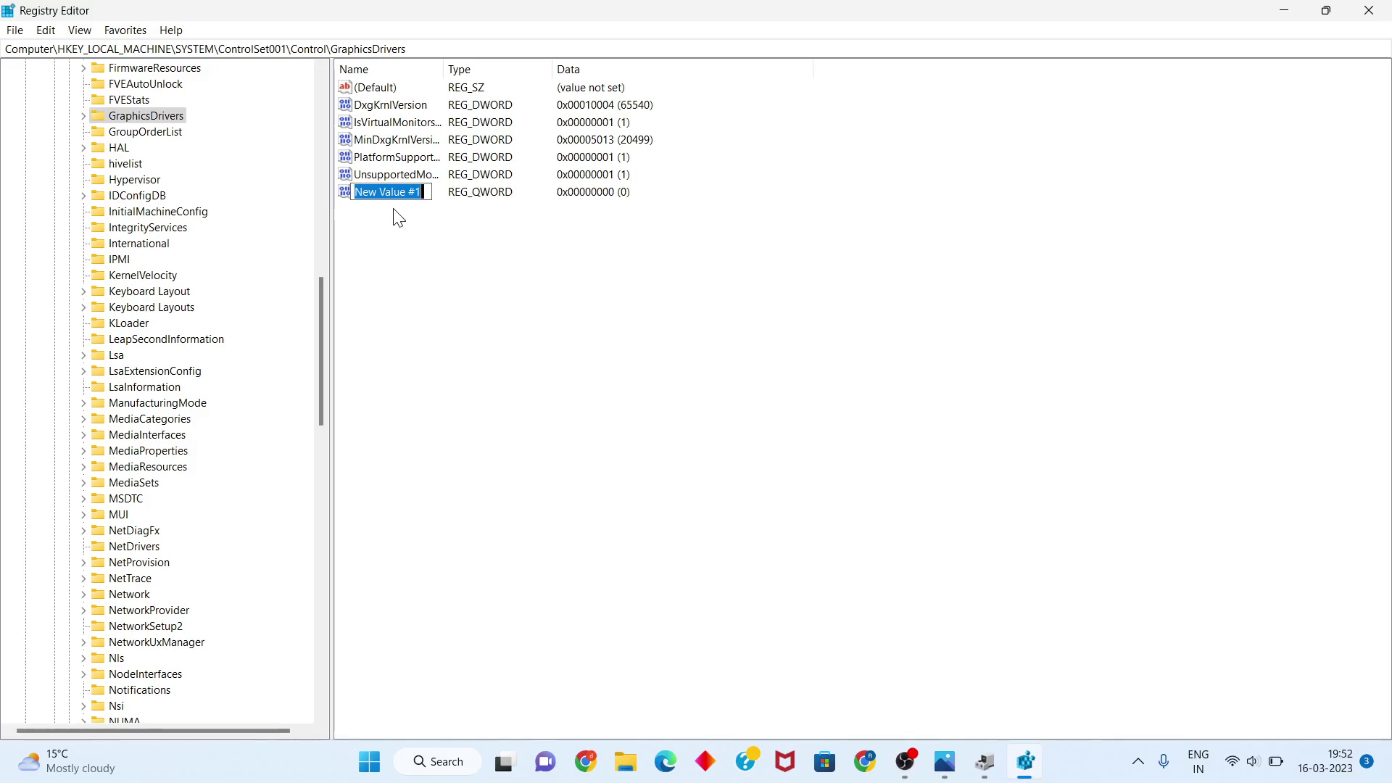
text(Tdr)
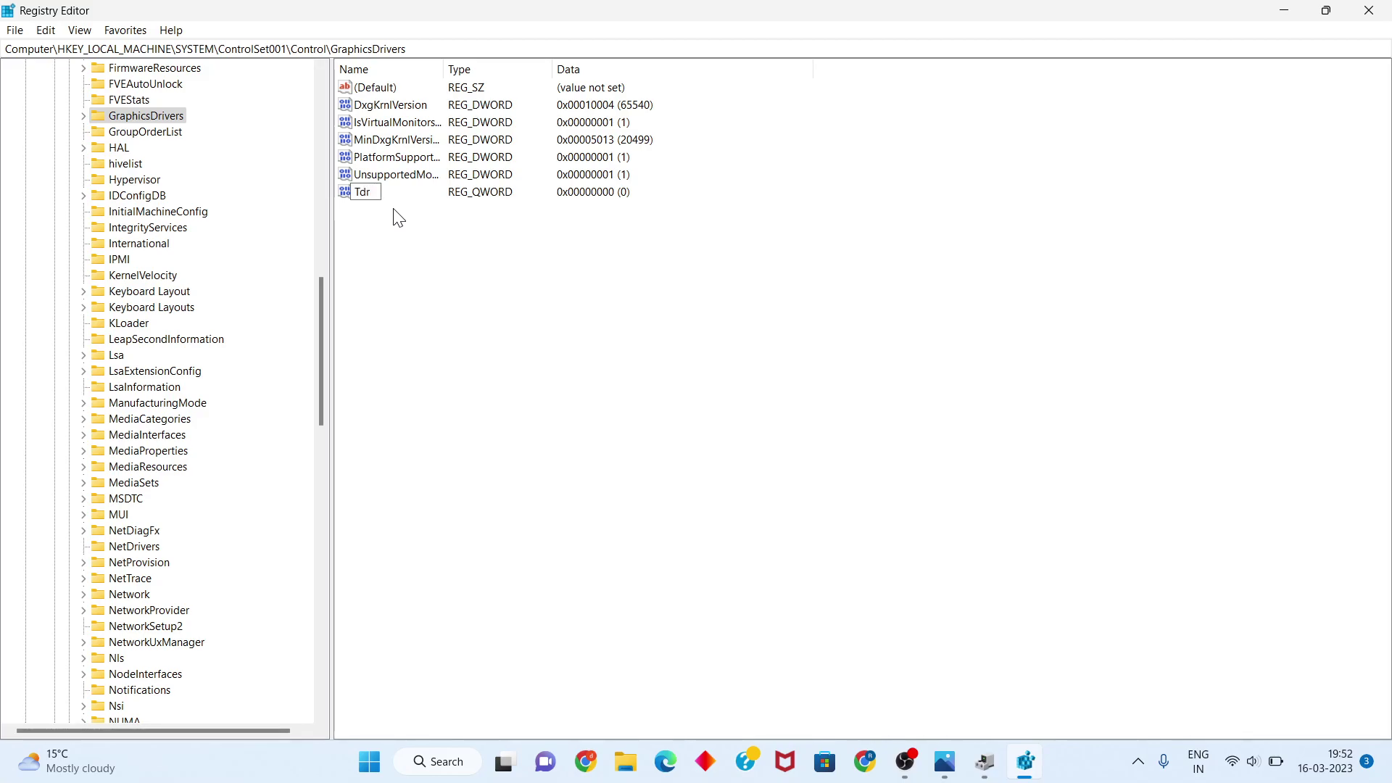
text(Delay)
key(Return)
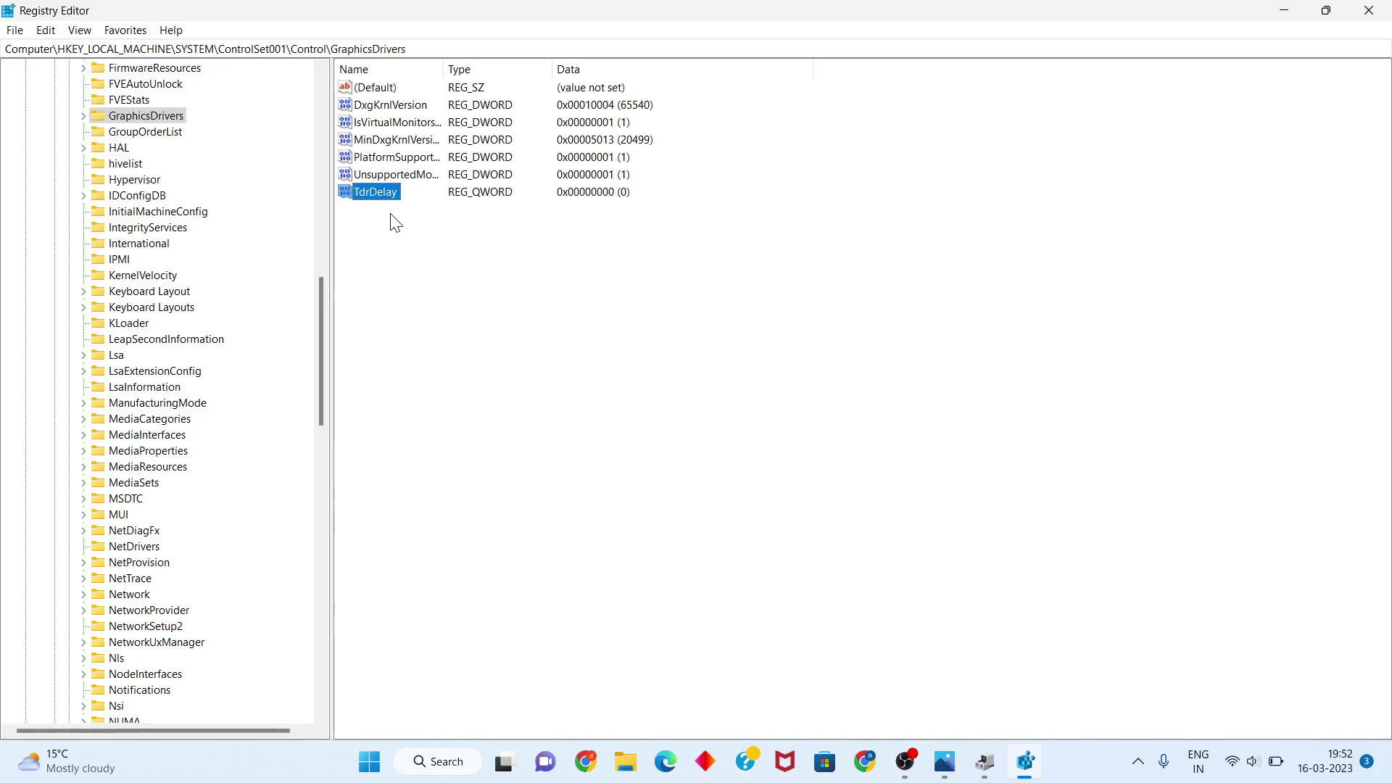
Begin modifying TdrDelay with value 8, then cancel the edit without saving.
right_click(390, 194)
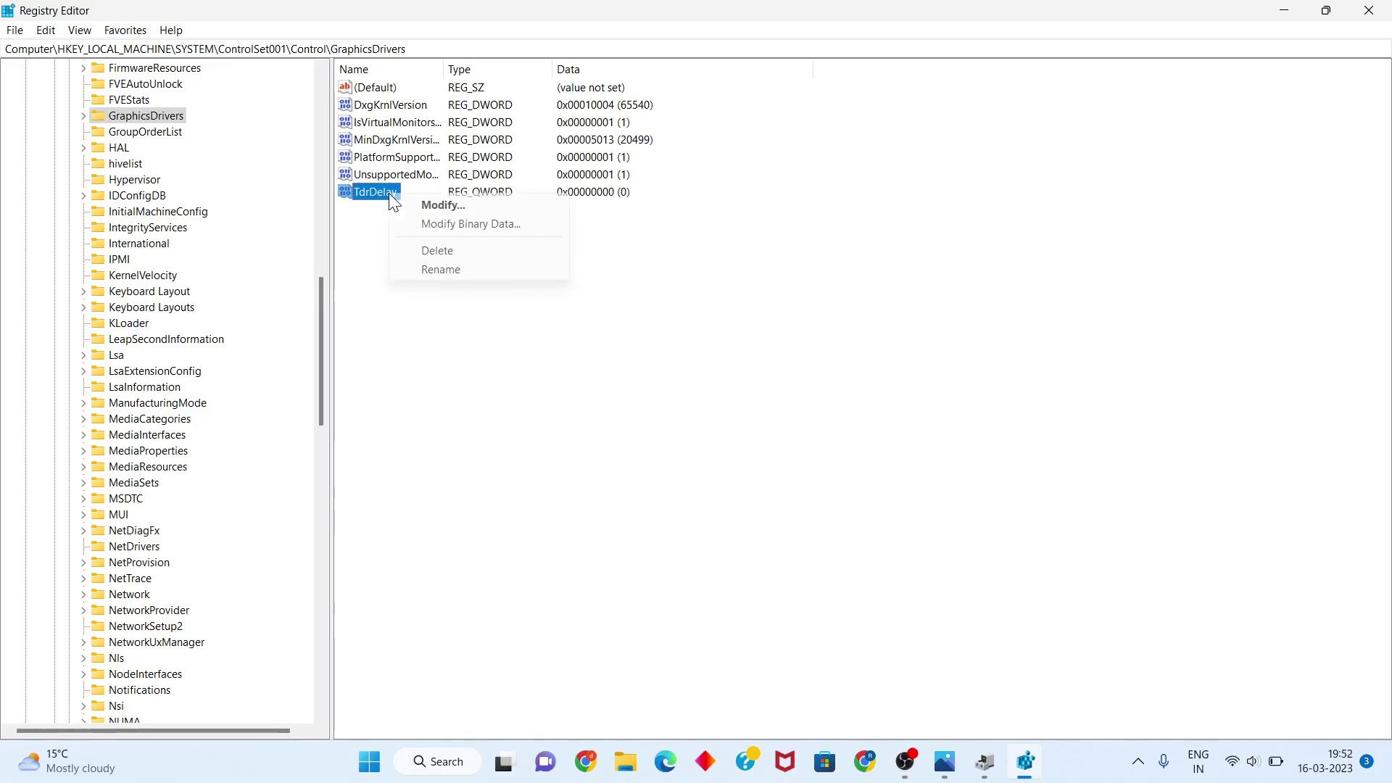
click(451, 207)
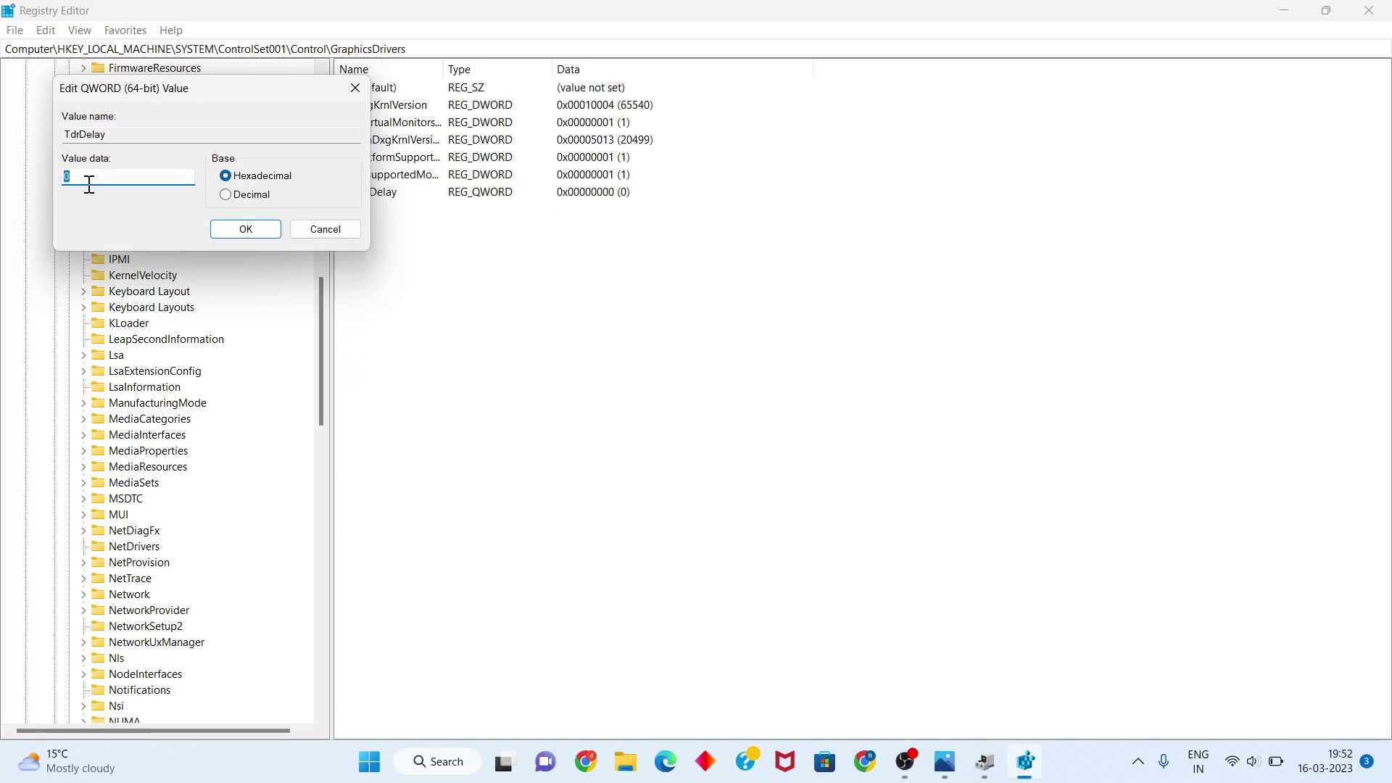
text(8)
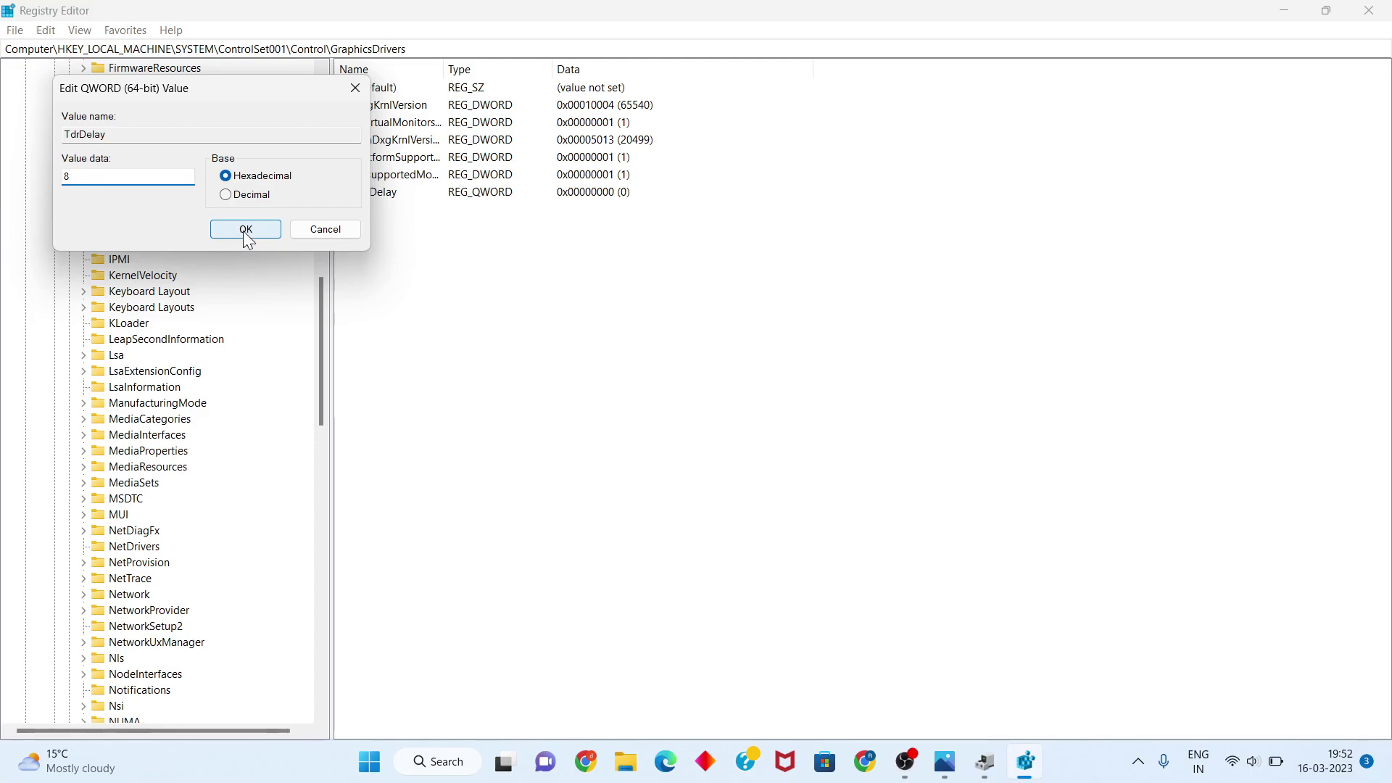
click(346, 231)
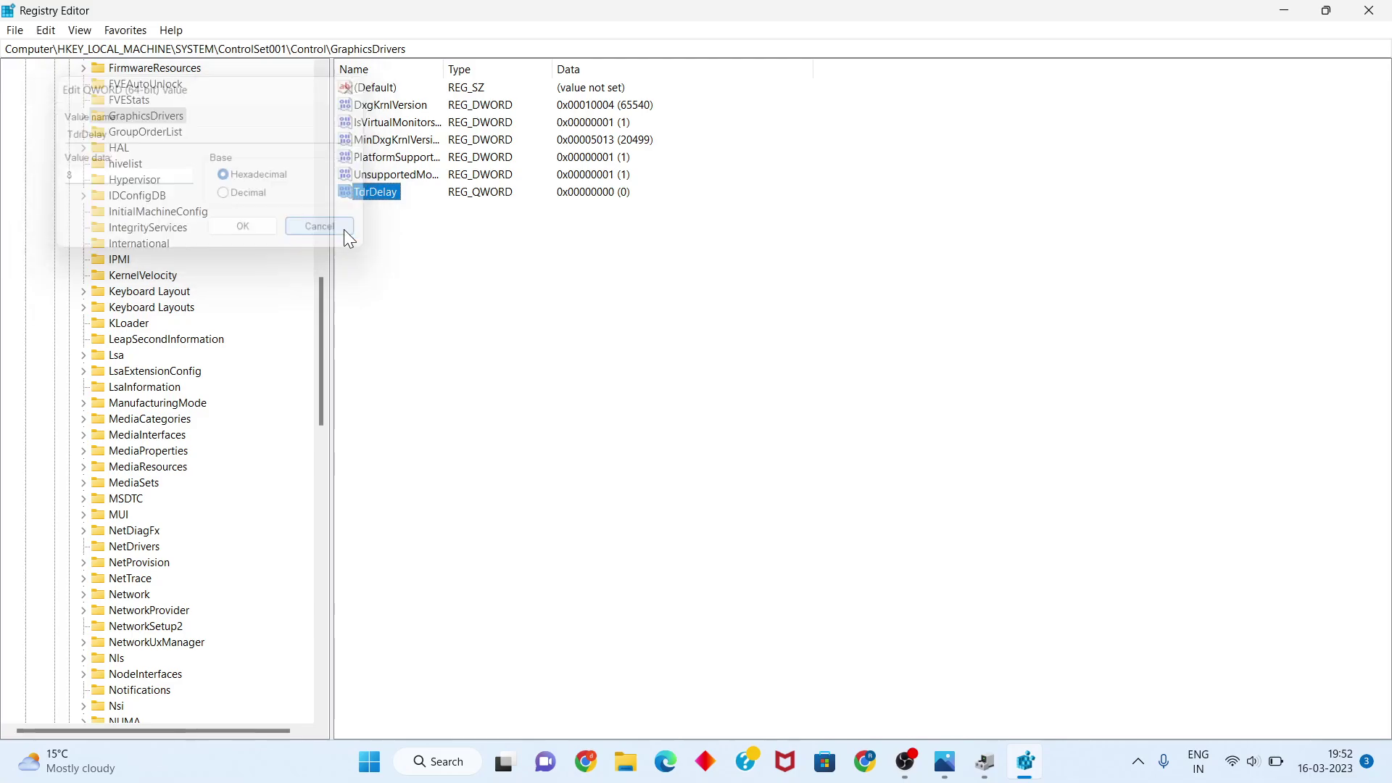
Delete the TdrDelay value and confirm the deletion.
right_click(408, 194)
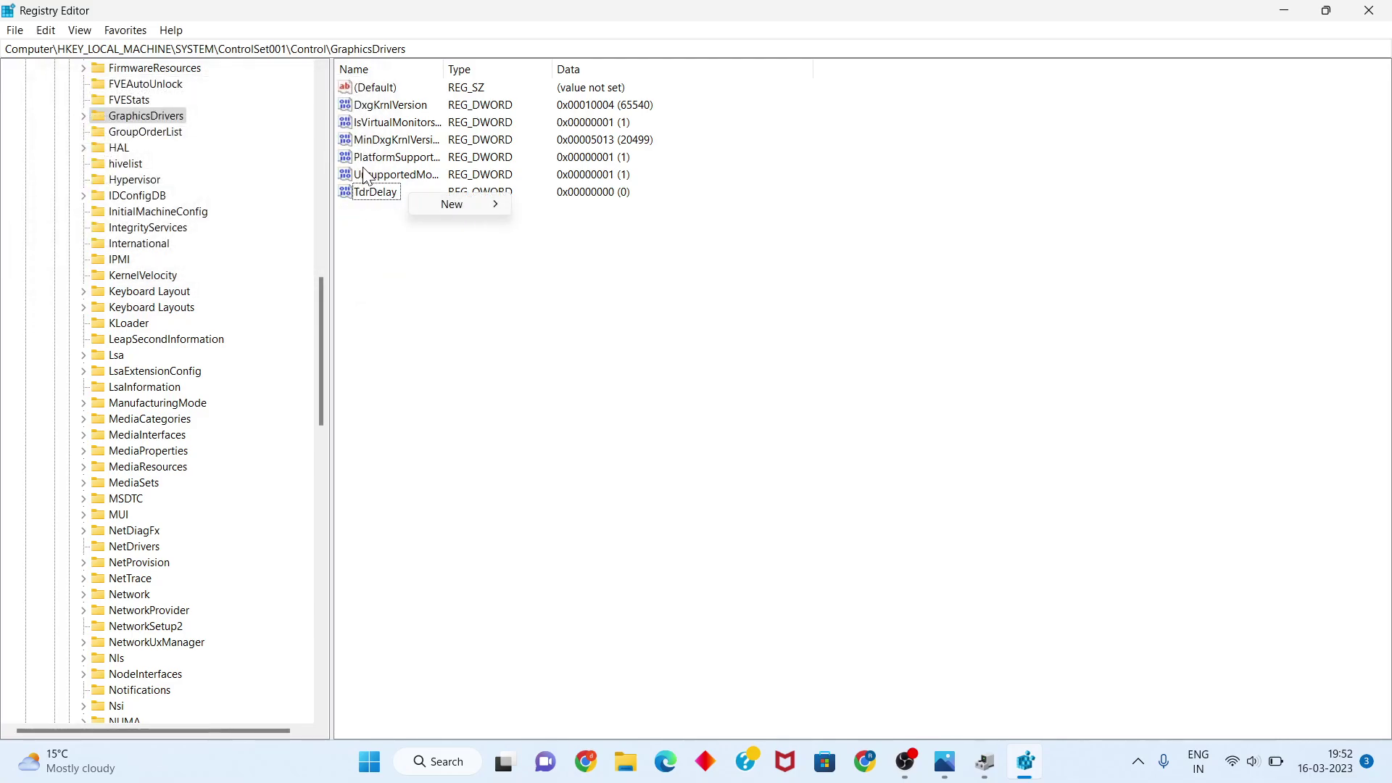
click(367, 190)
right_click(368, 190)
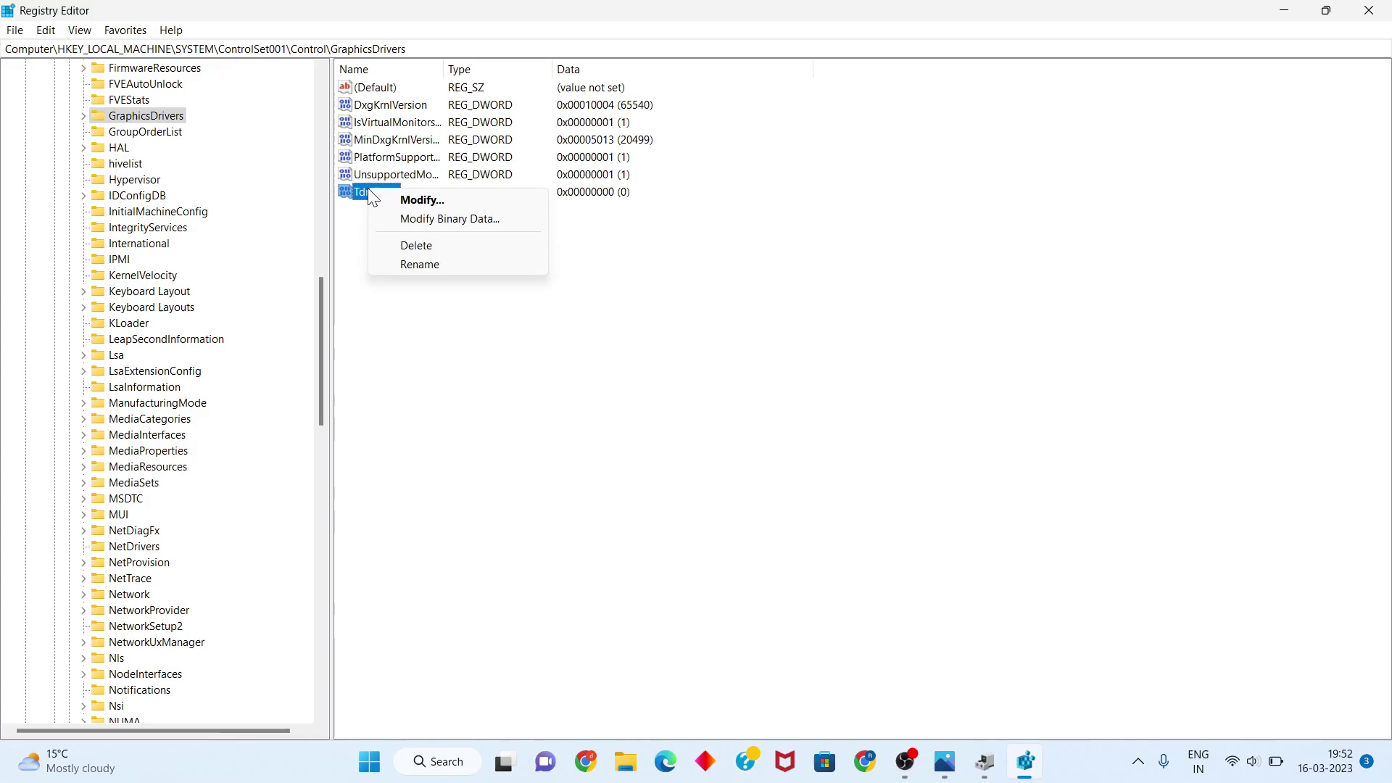
click(437, 247)
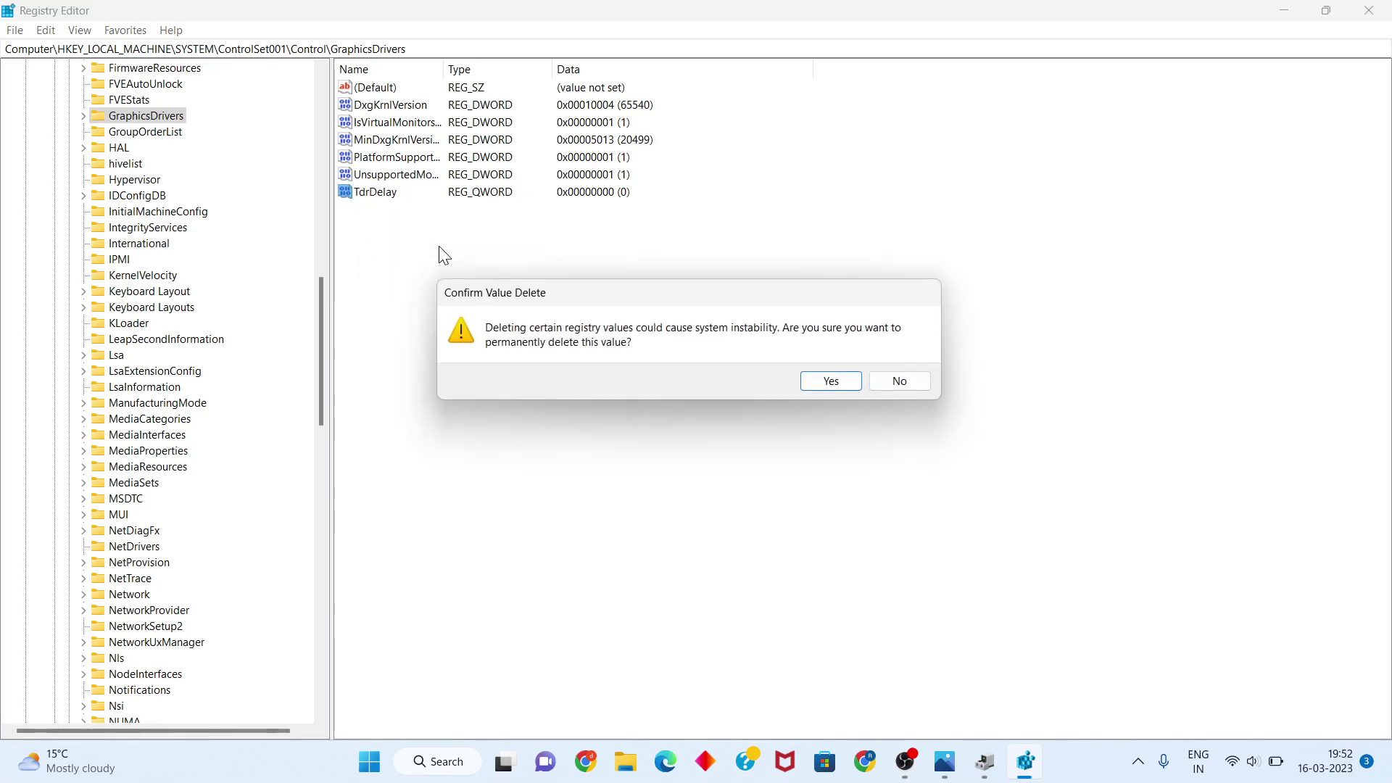
click(830, 382)
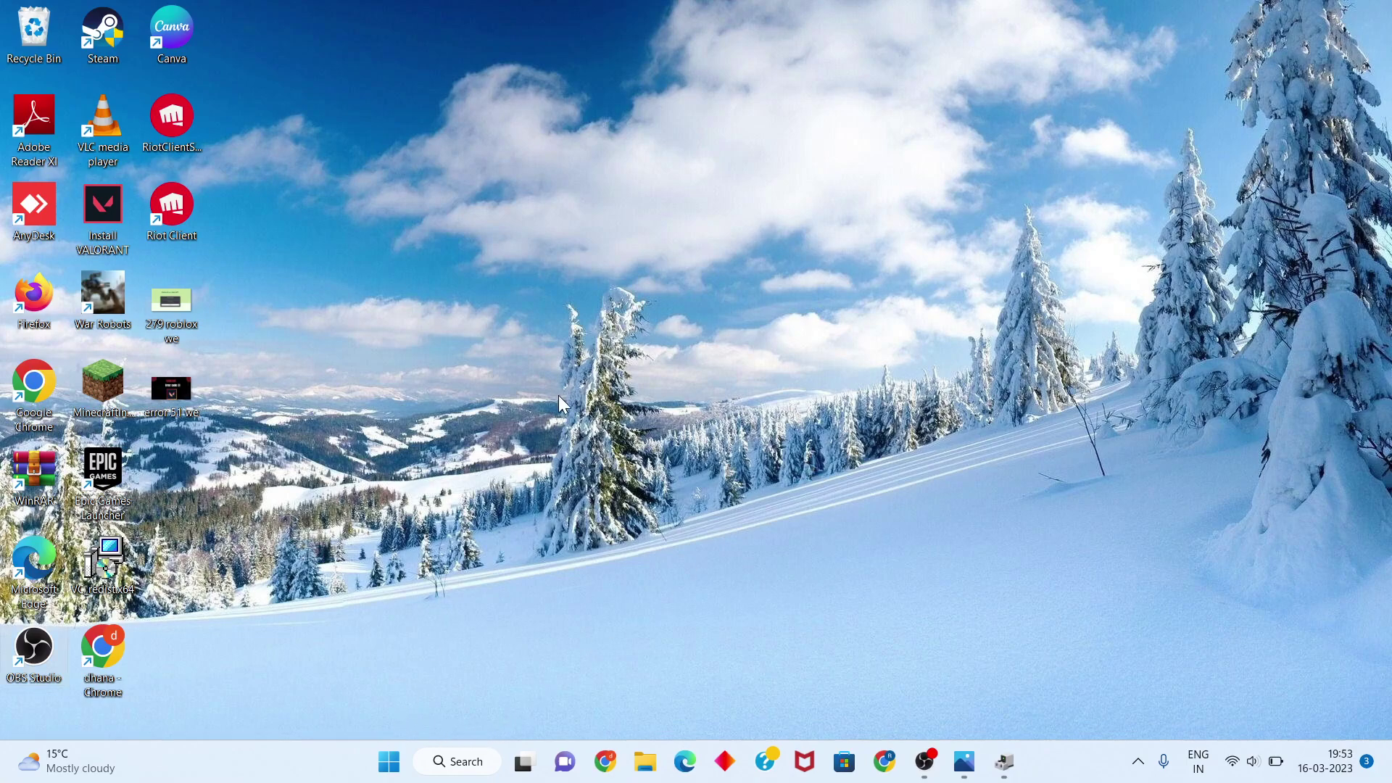
Bring up the Start menu's power options, then dismiss them and the Start menu.
click(396, 767)
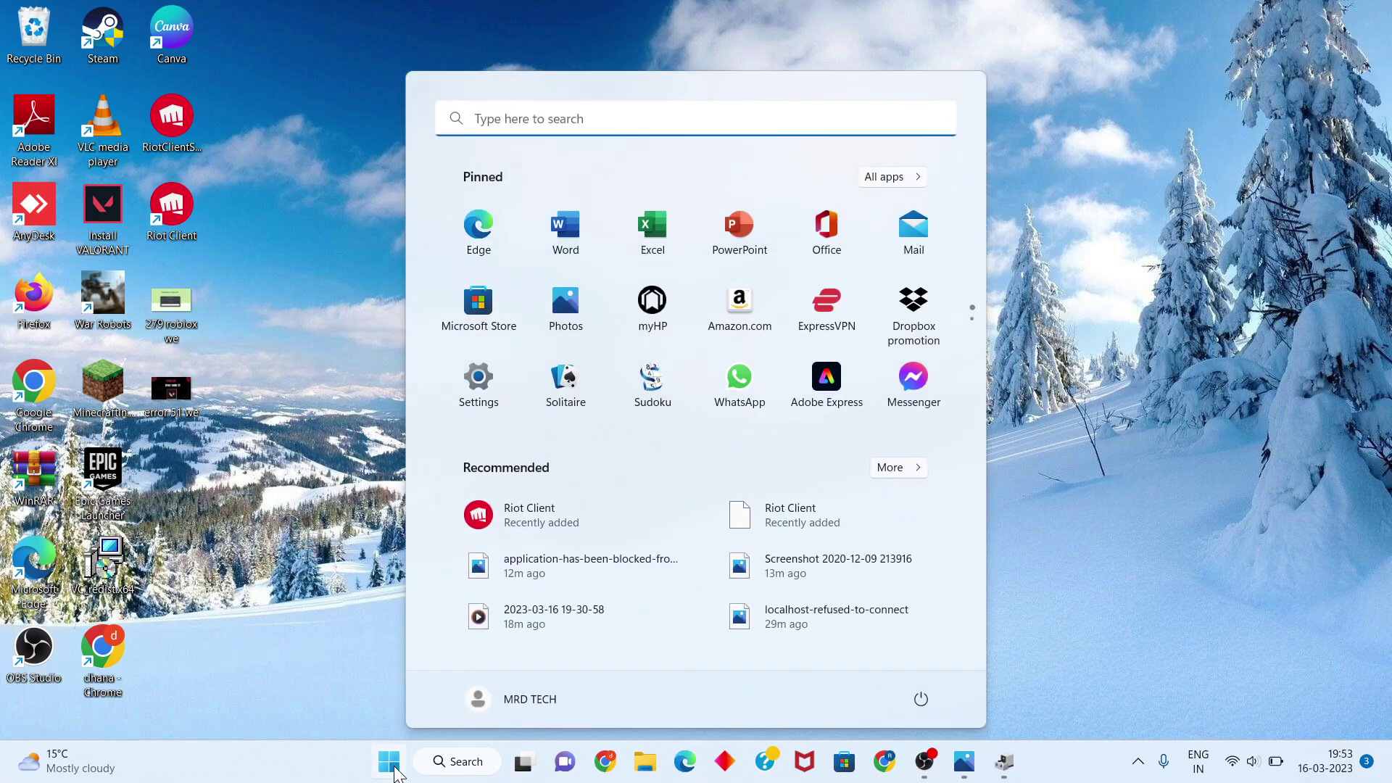
click(921, 698)
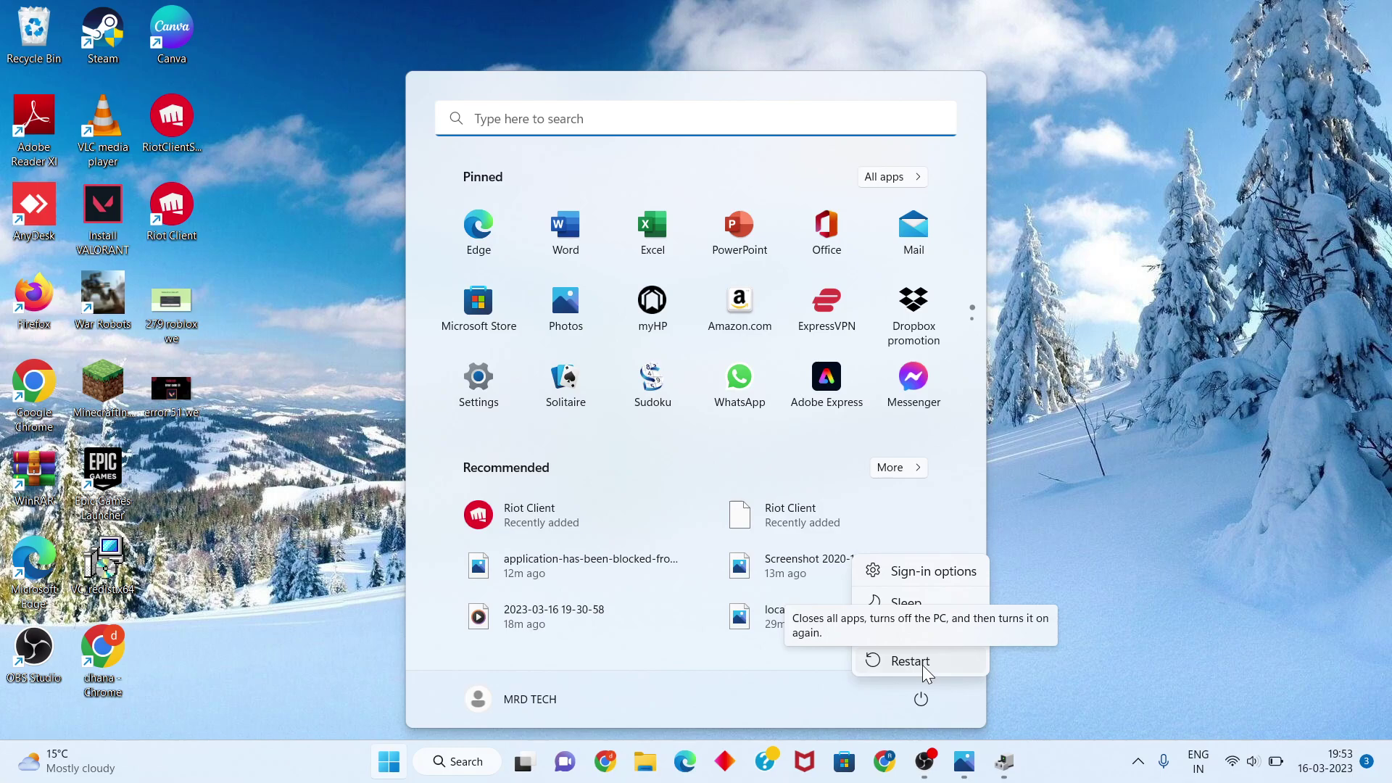
click(1086, 490)
click(1086, 490)
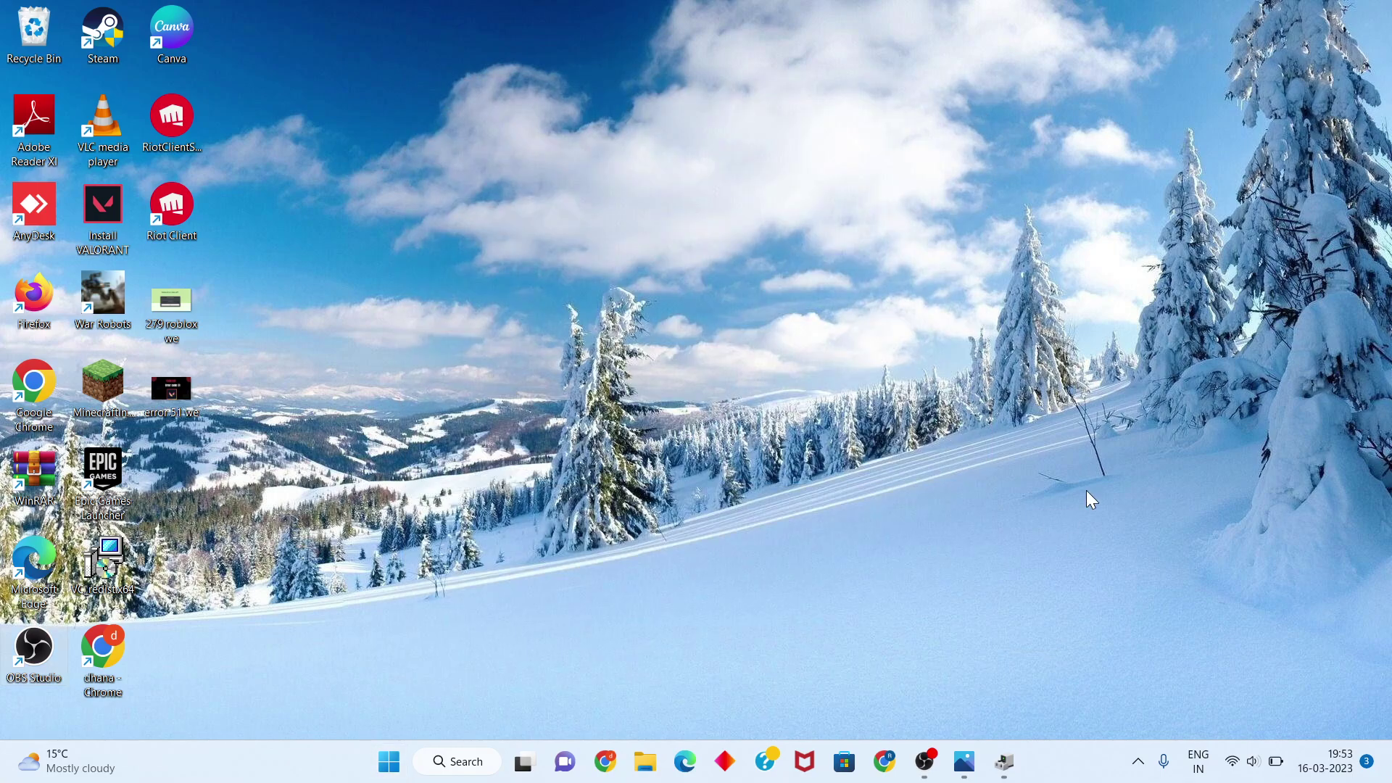
Search for 'sett' and launch the Settings app.
click(467, 767)
text(se)
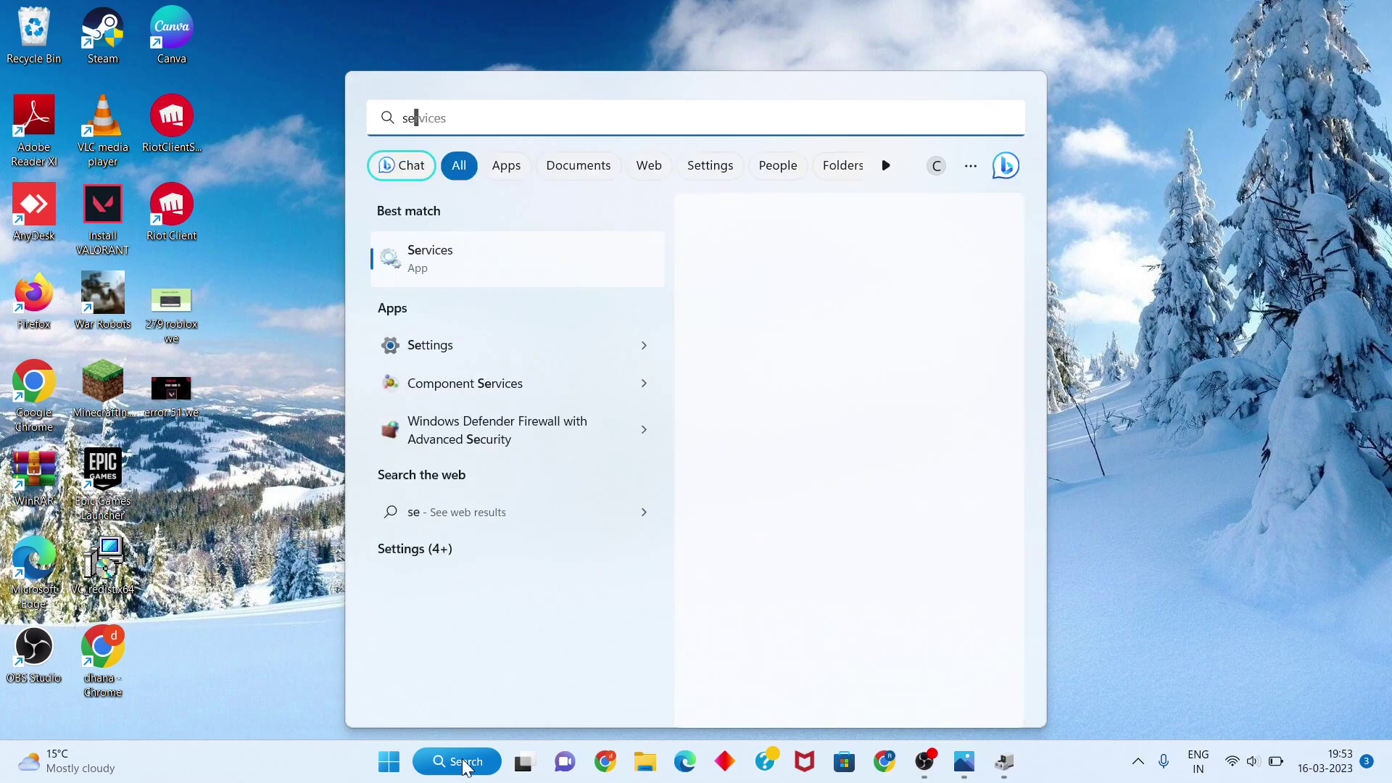
text(tt)
key(Return)
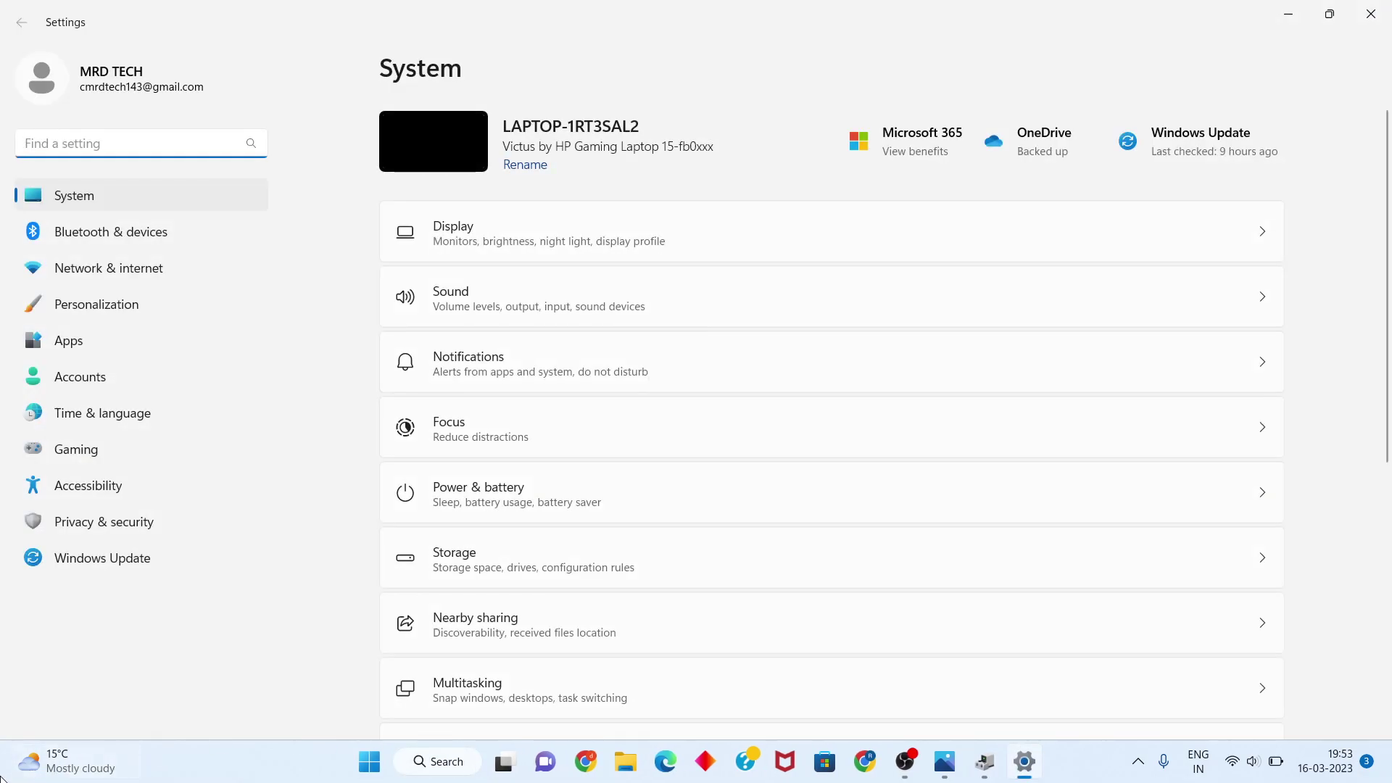
Go to the Windows Update page and start checking for updates.
click(128, 569)
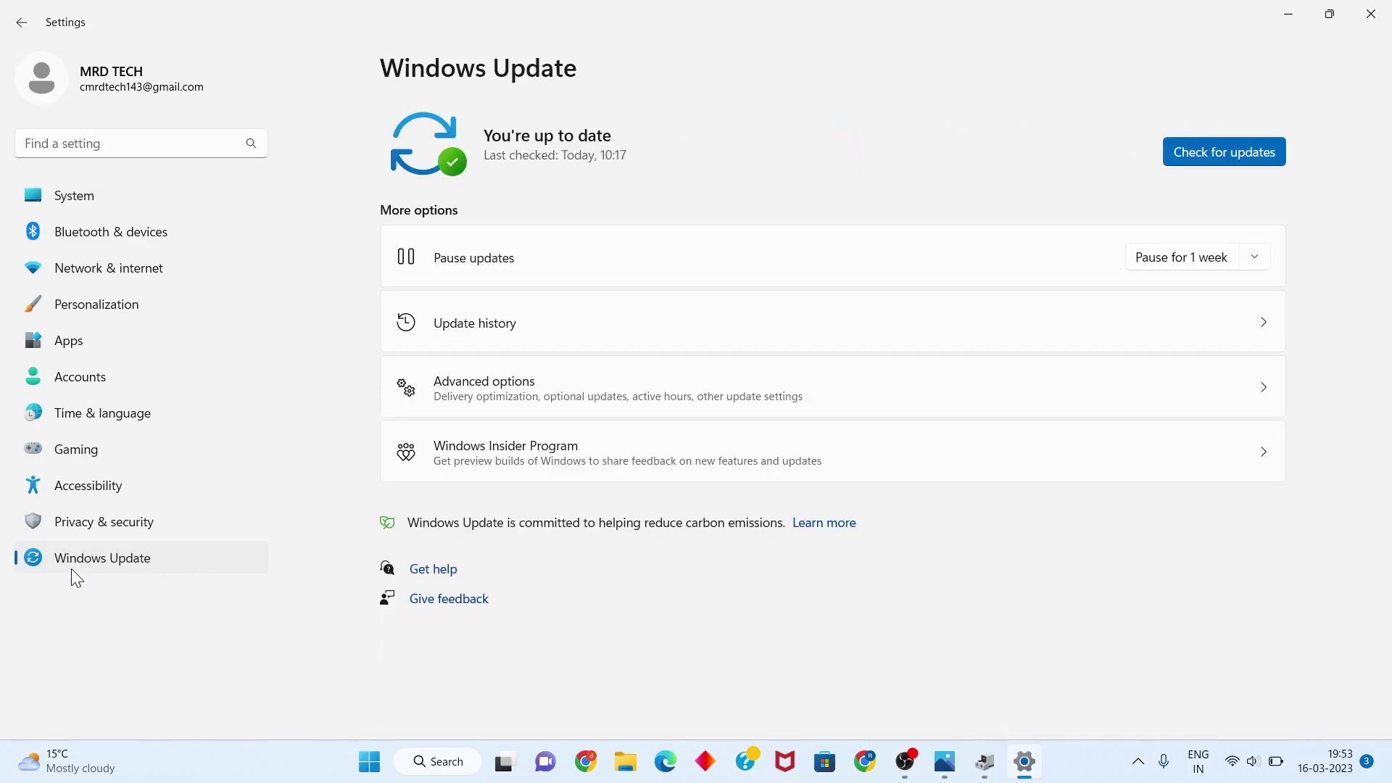
click(1237, 152)
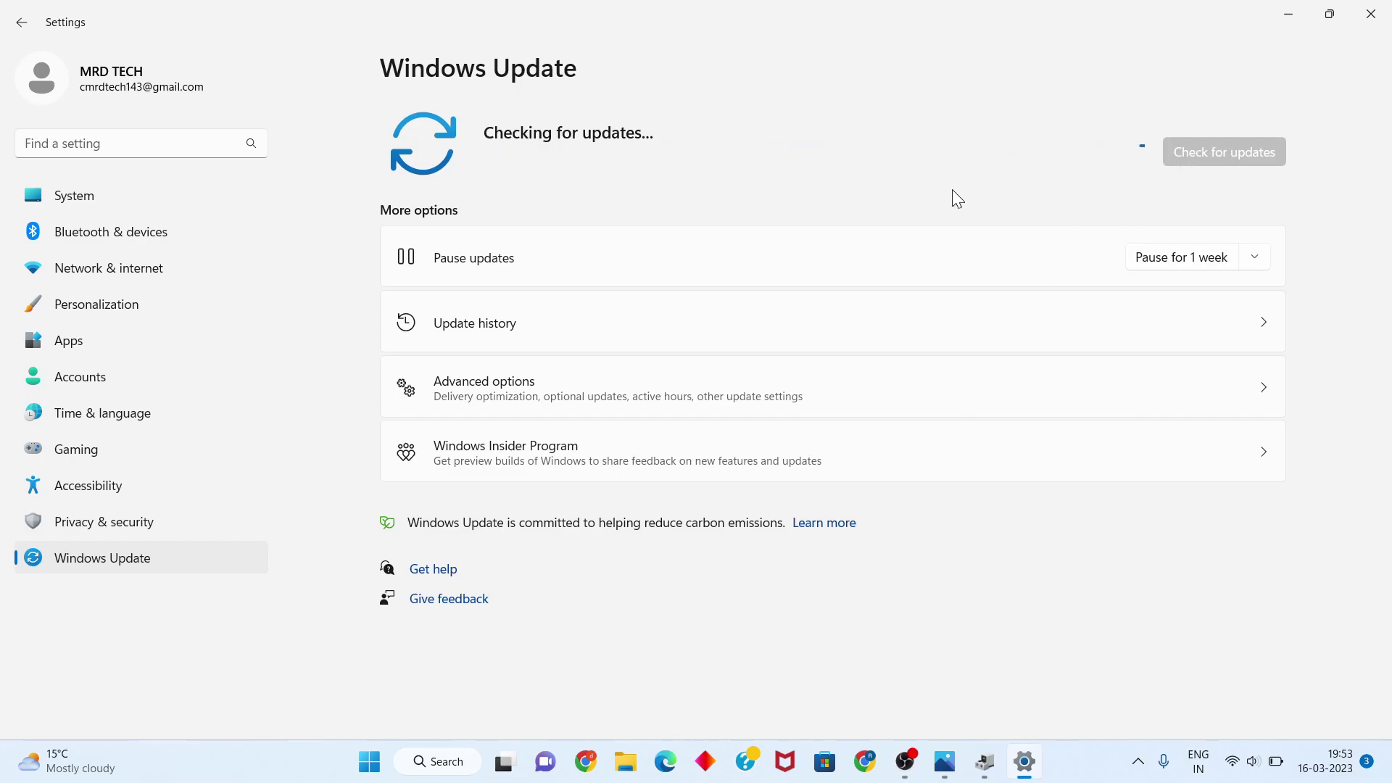
Close Settings and show the Start menu's power choices, including Restart.
click(1370, 13)
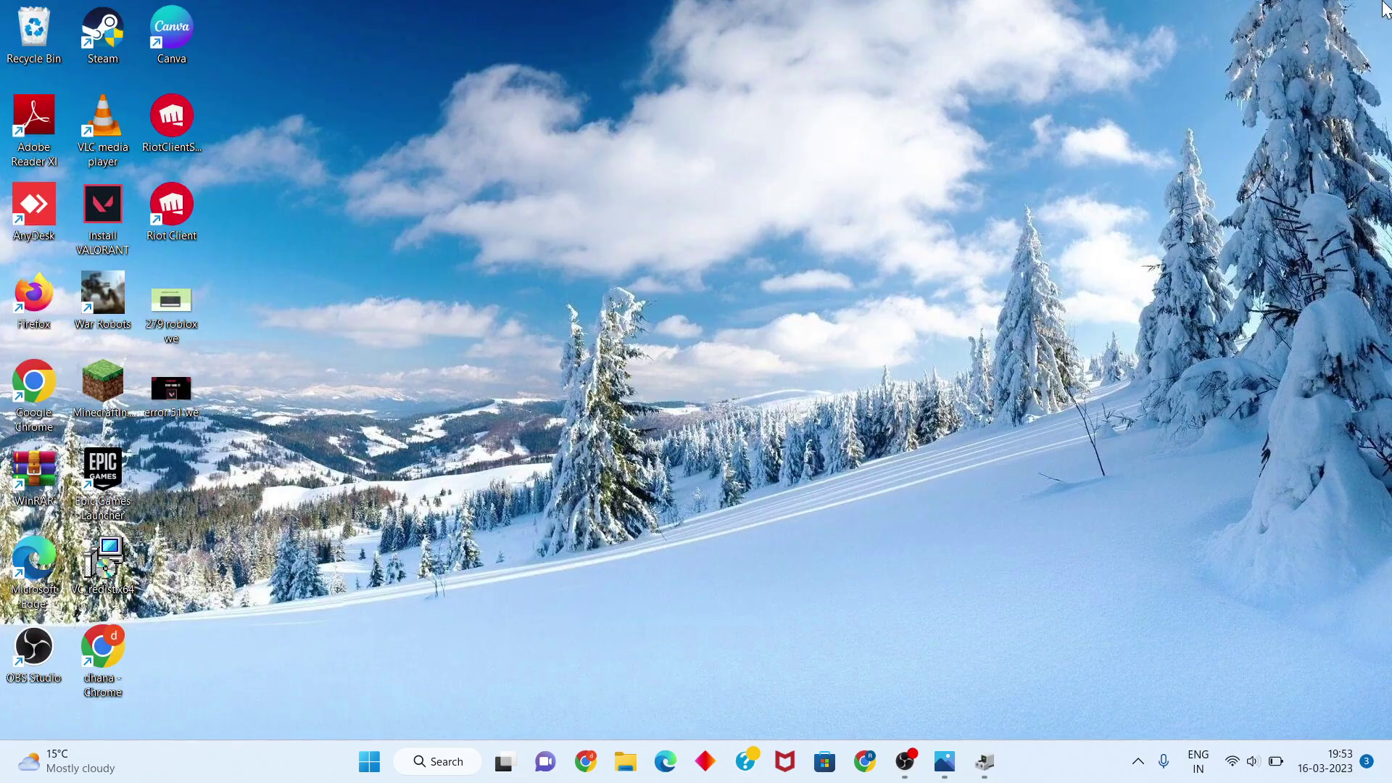
click(384, 761)
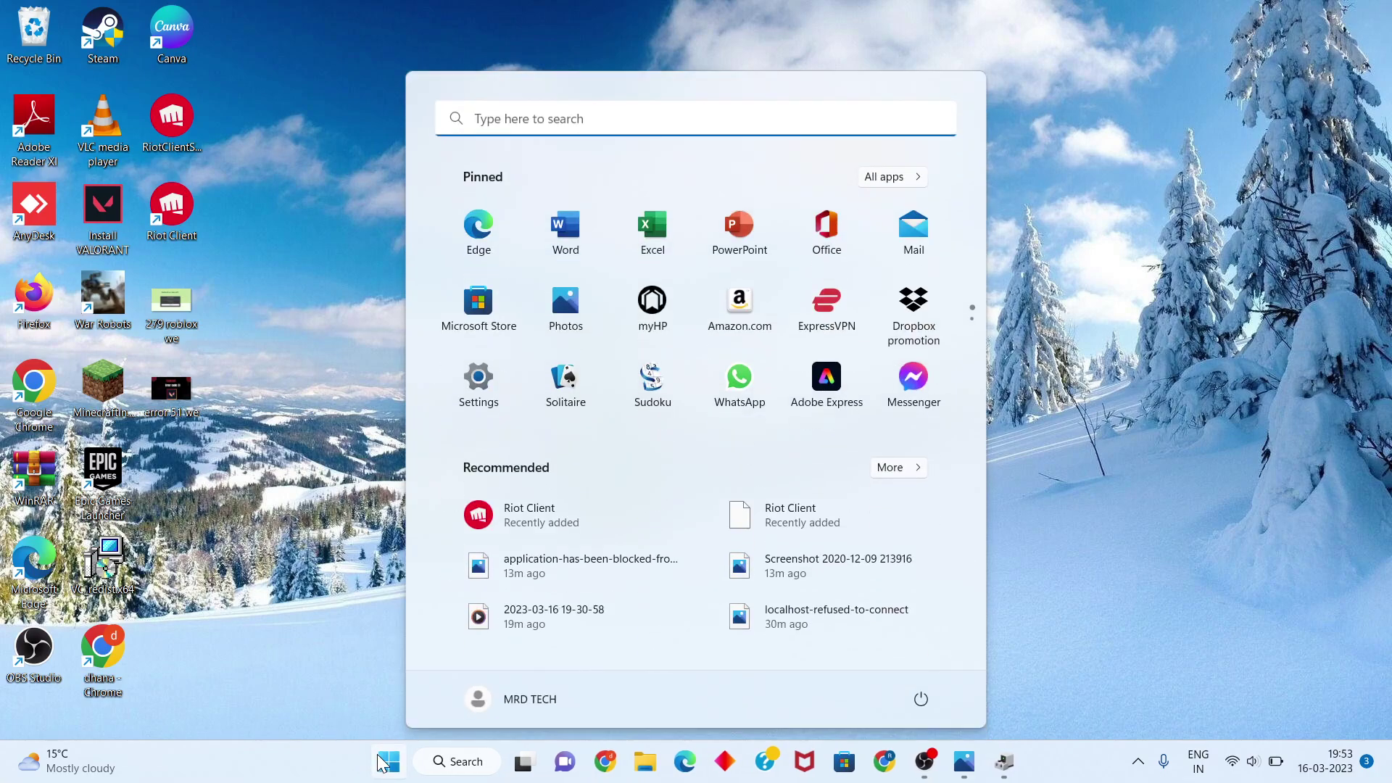
click(922, 696)
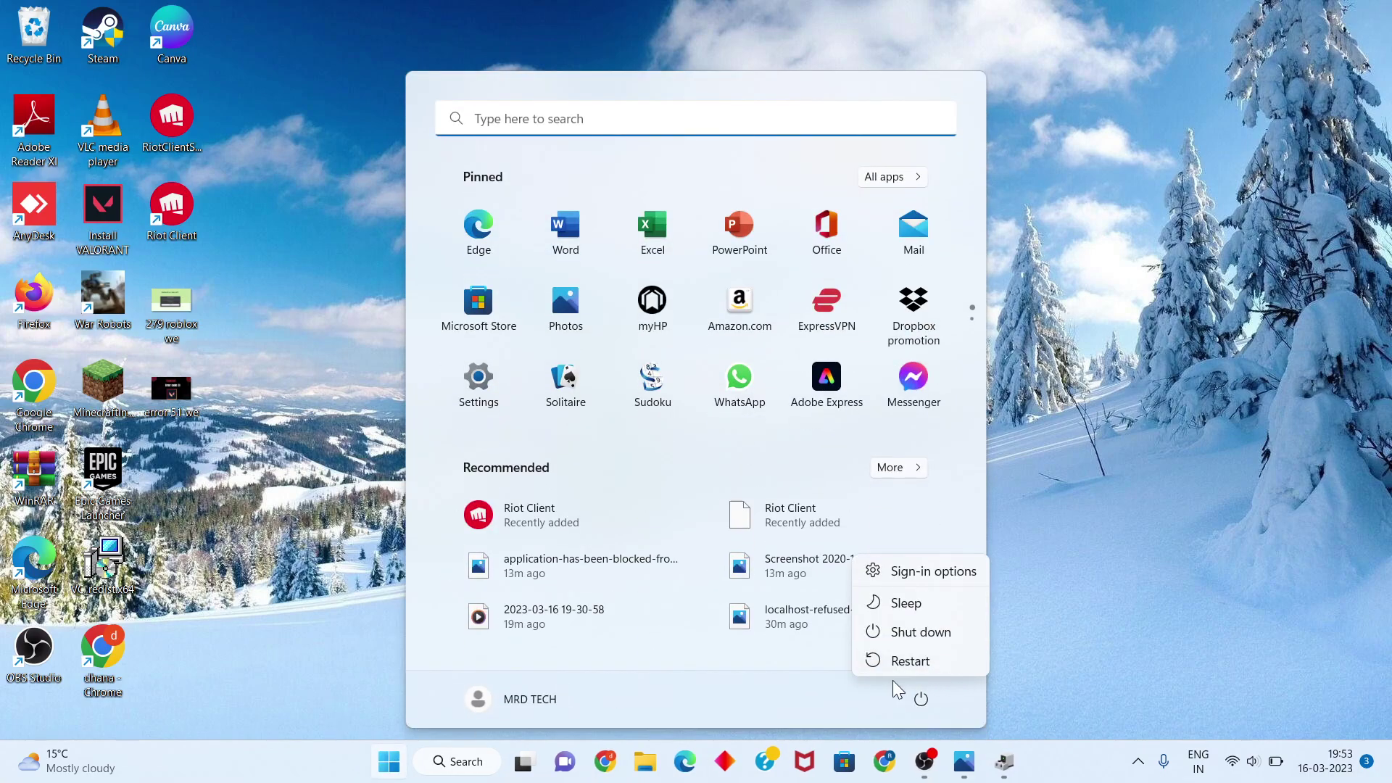